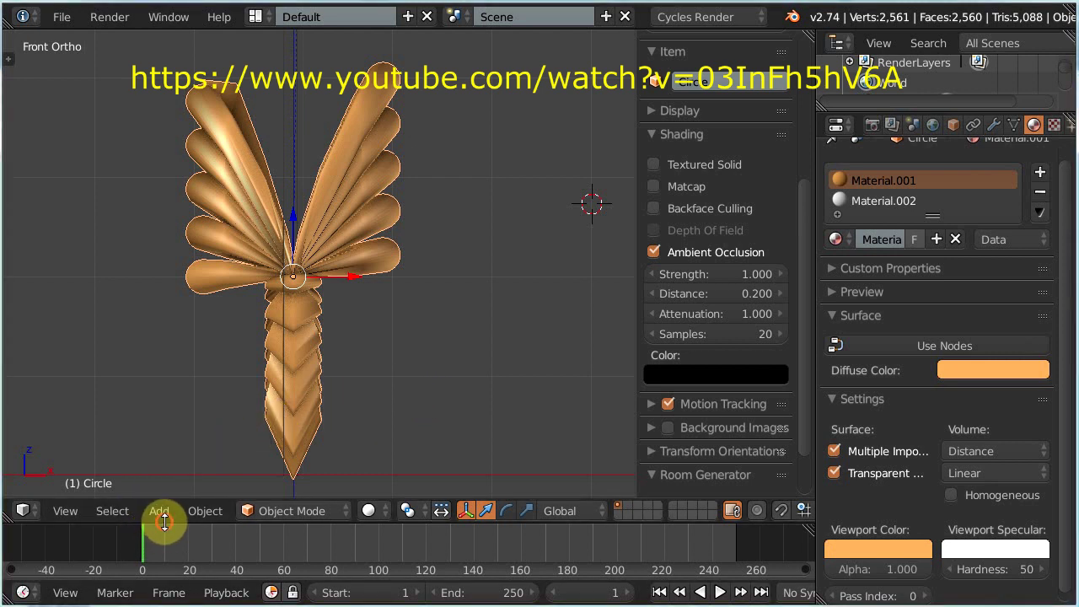
- Insert a keyframe for the Circle object at frame 1 and move the current frame to 30
drag(161, 521, 180, 421)
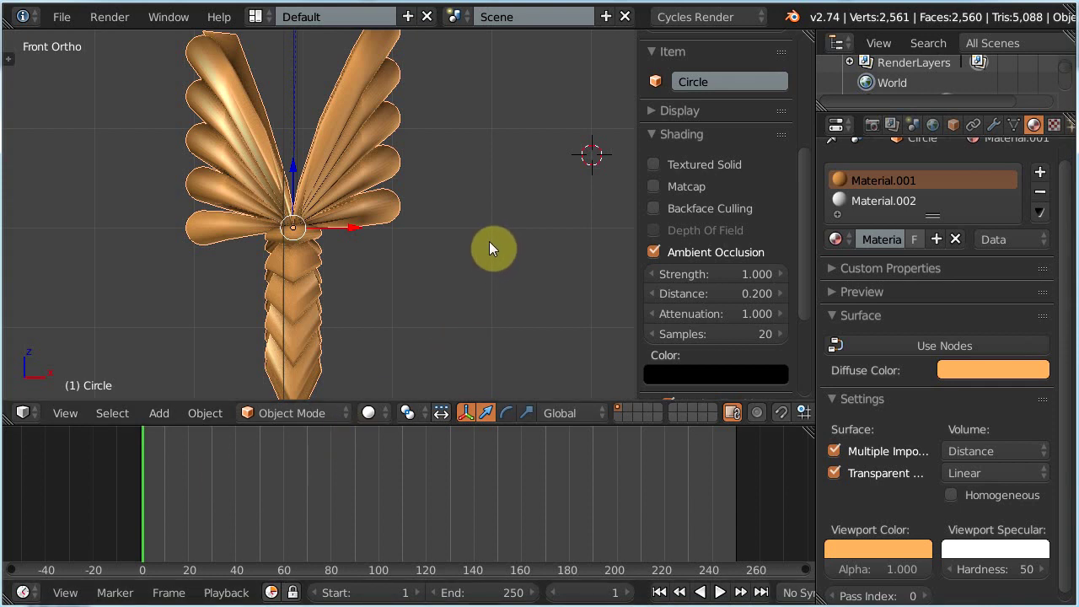
key(i)
click(458, 232)
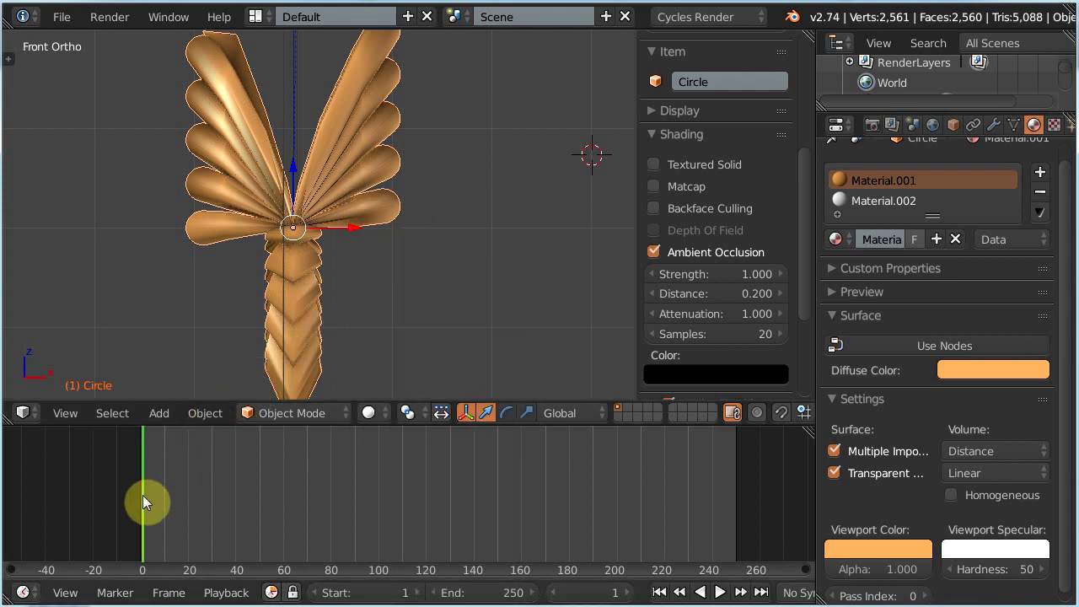
drag(143, 501, 213, 490)
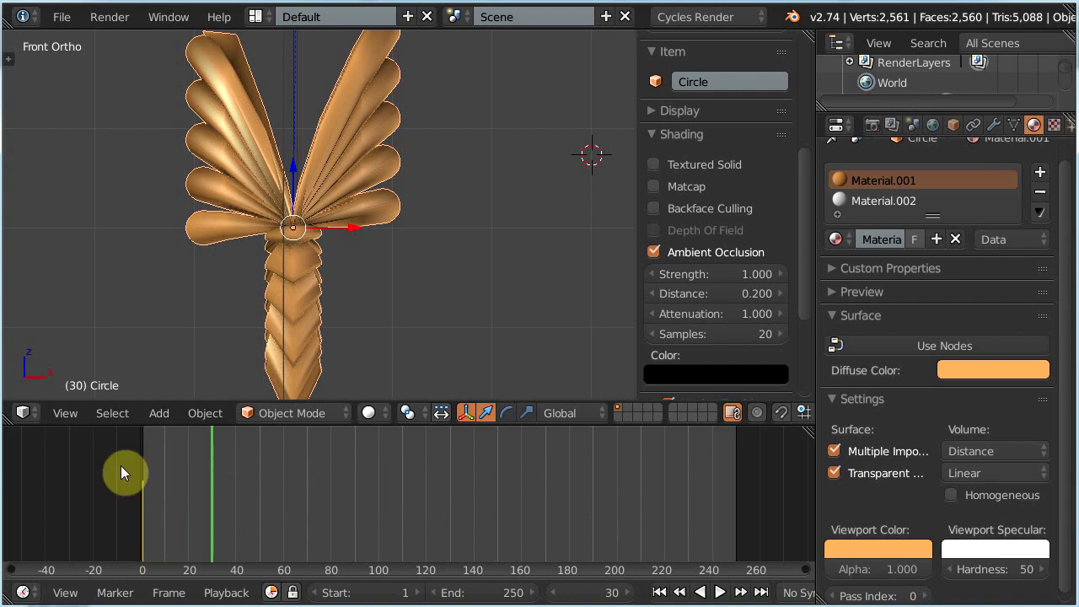
- Expand the 3D view over the timeline and toggle ambient occlusion off and on to compare the shading
drag(12, 425, 28, 455)
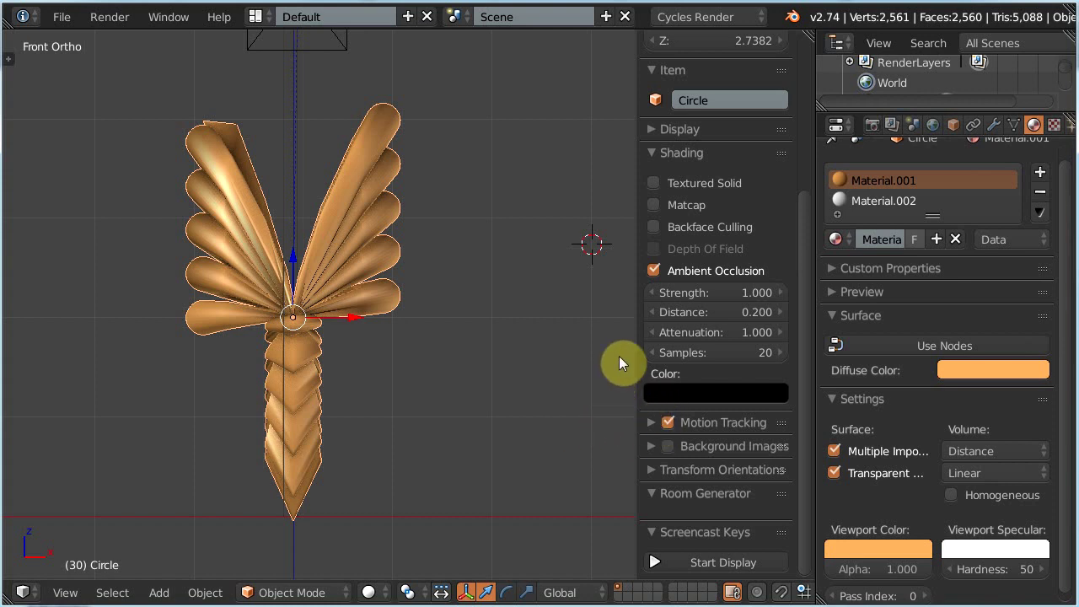
click(654, 270)
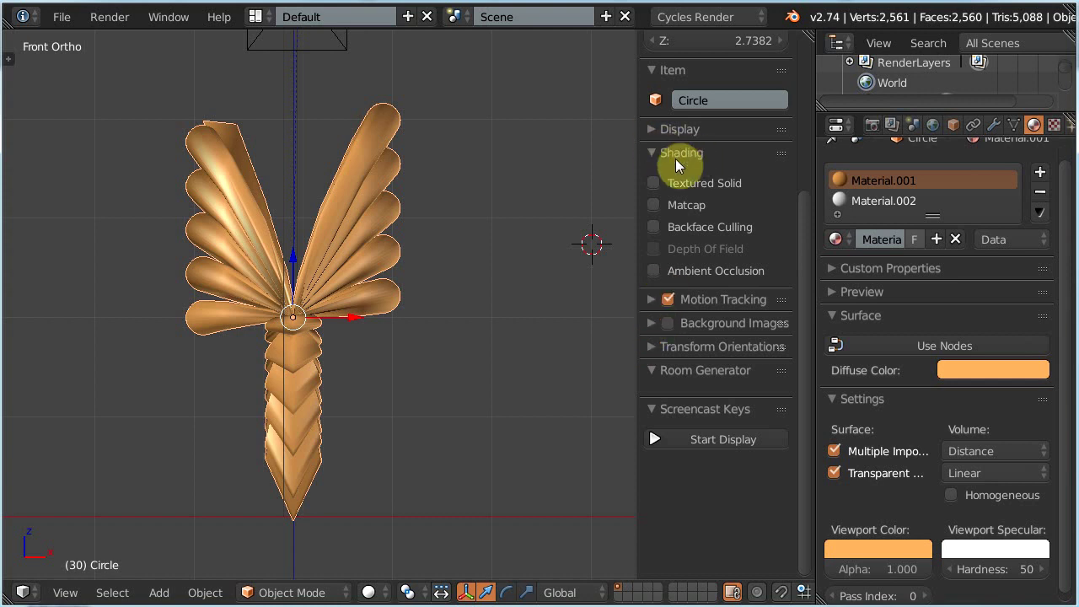
click(654, 271)
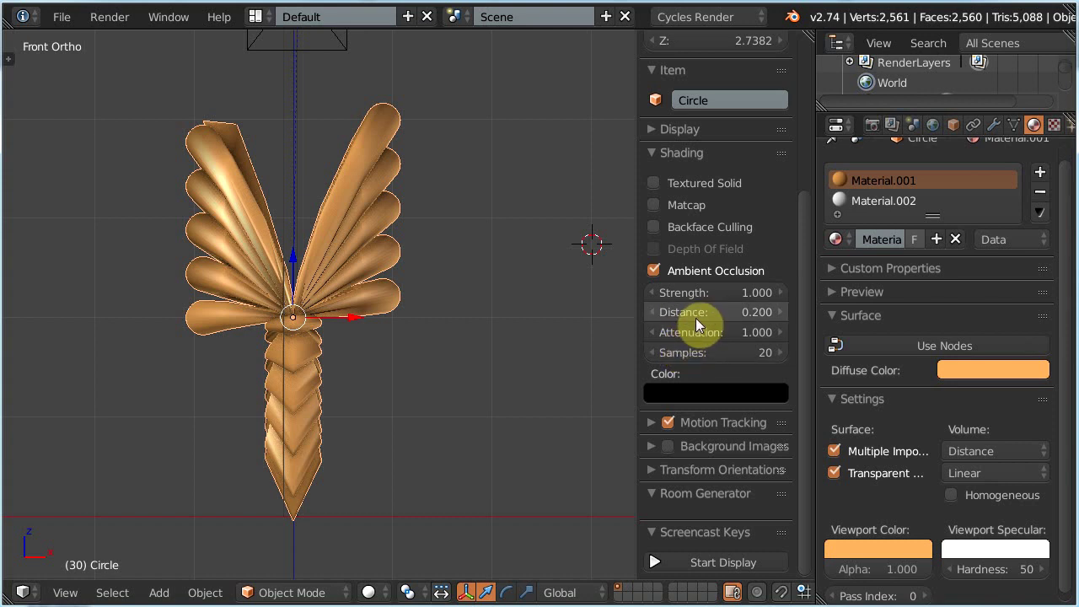
- Raise the ambient occlusion strength to 5.3 and start the Screencast Keys display
drag(703, 290, 737, 289)
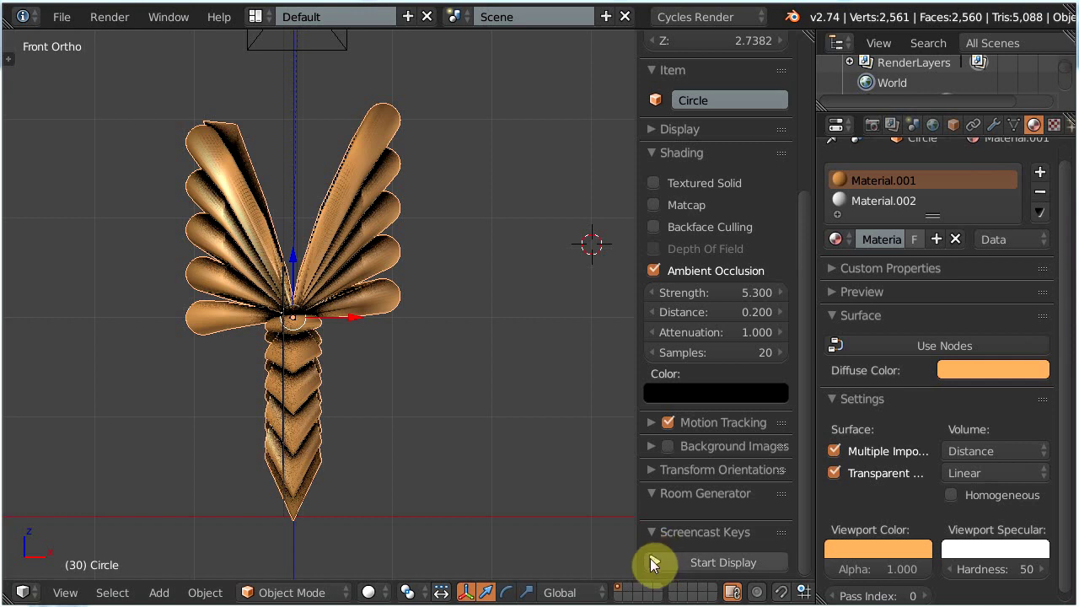
click(692, 562)
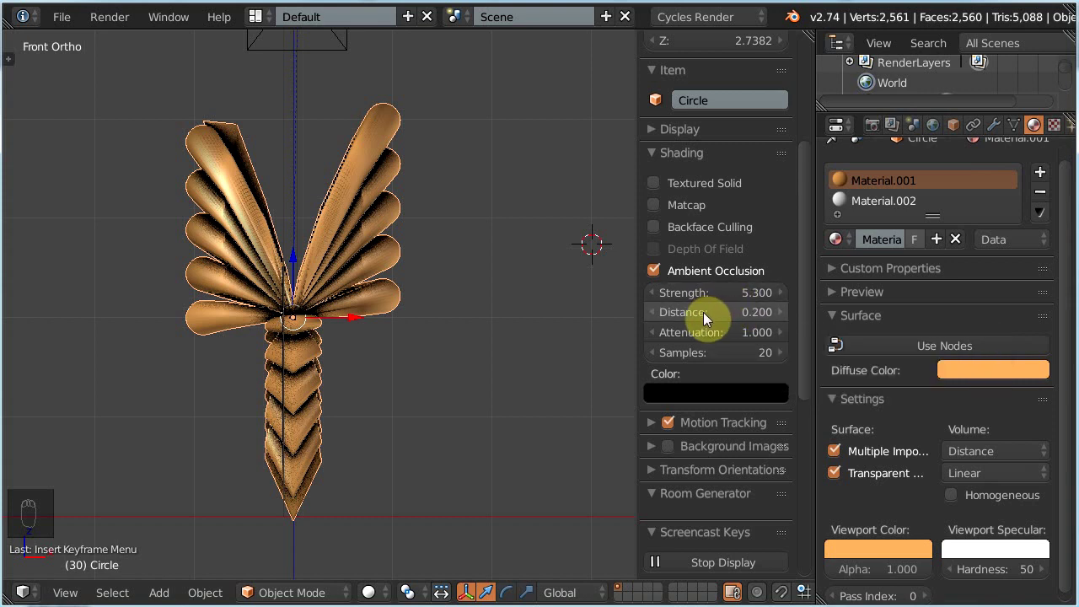
- Try a larger ambient occlusion distance of 0.9 and reset it to 0.2
drag(703, 312, 773, 312)
mouse_move(688, 310)
mouse_down()
mouse_move(738, 314)
mouse_move(705, 314)
mouse_move(735, 315)
mouse_move(714, 313)
mouse_up()
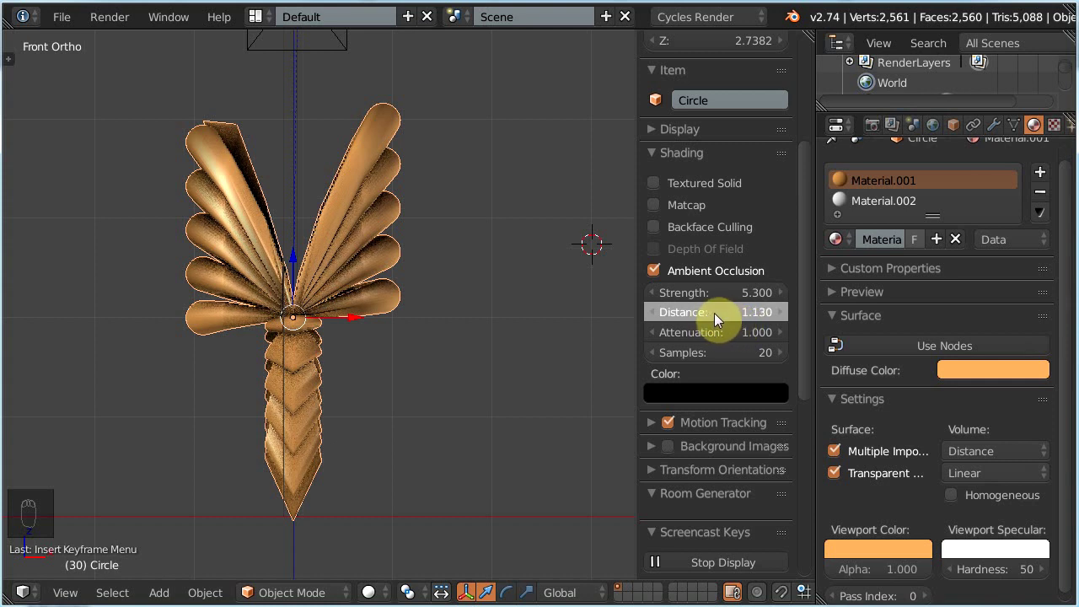
right_click(713, 312)
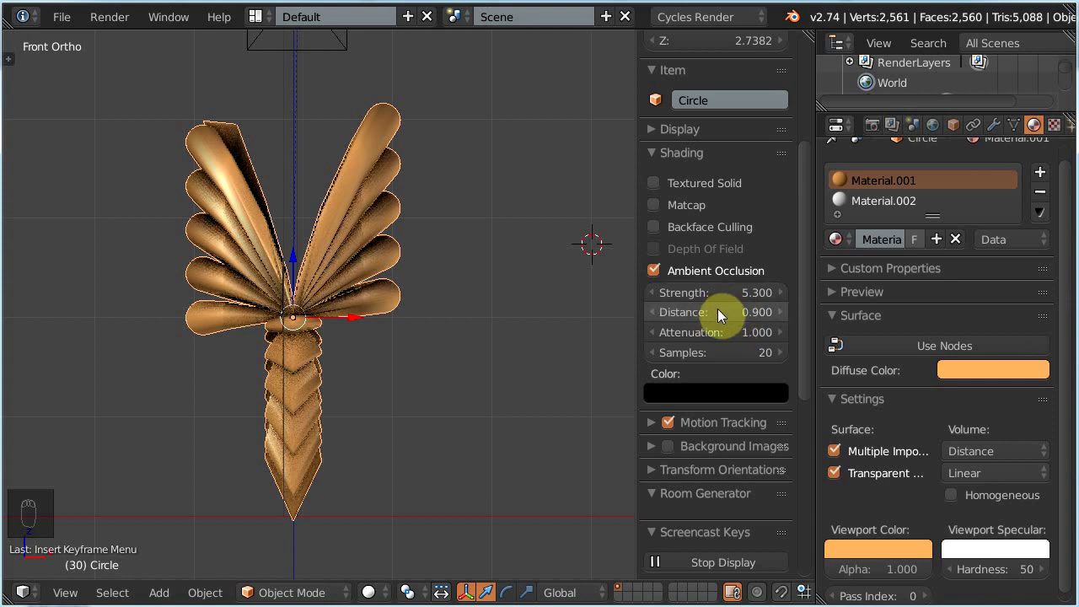
click(715, 309)
text(0.2)
key(Return)
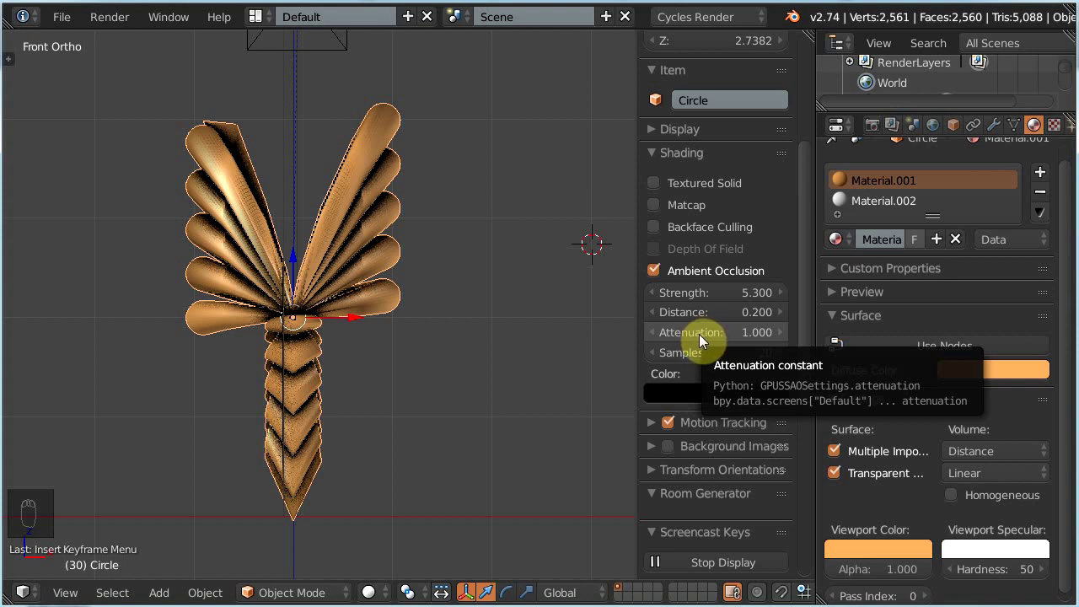
- Set the ambient occlusion attenuation to 10
drag(698, 334, 762, 331)
click(744, 334)
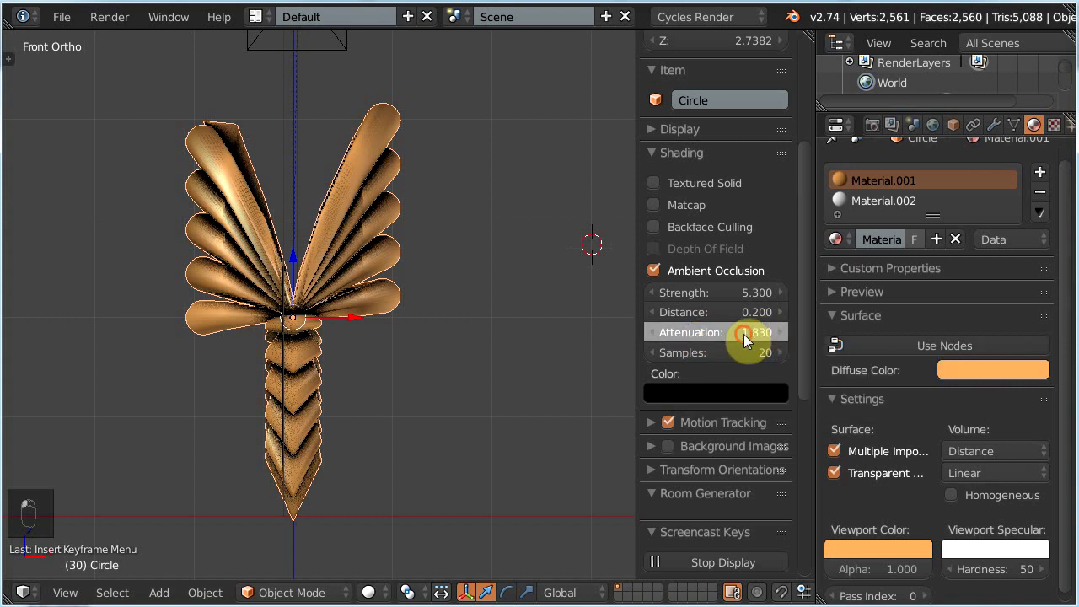
text(10)
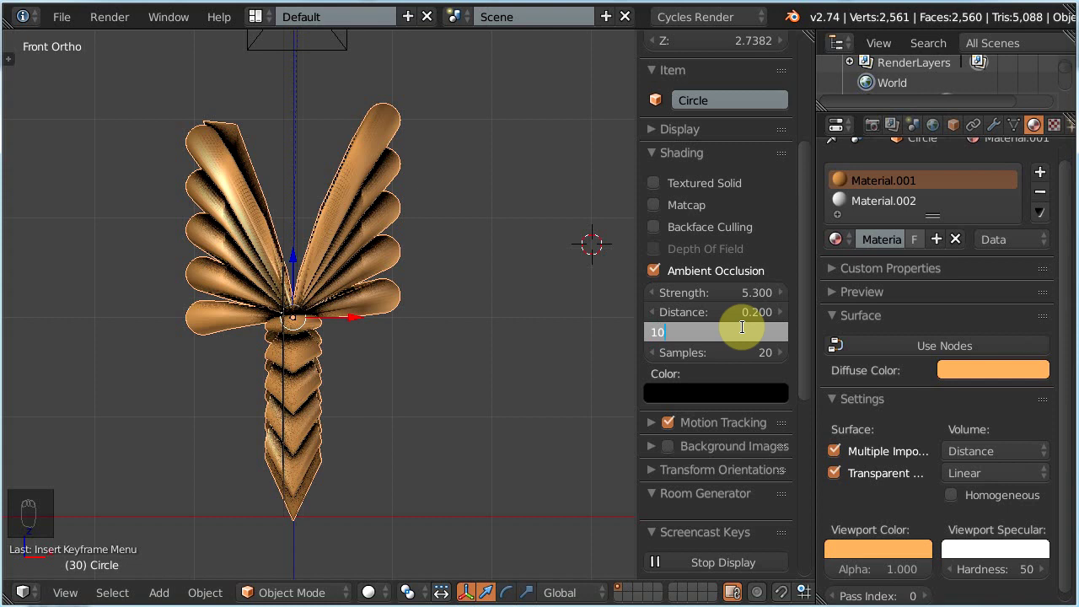
key(Return)
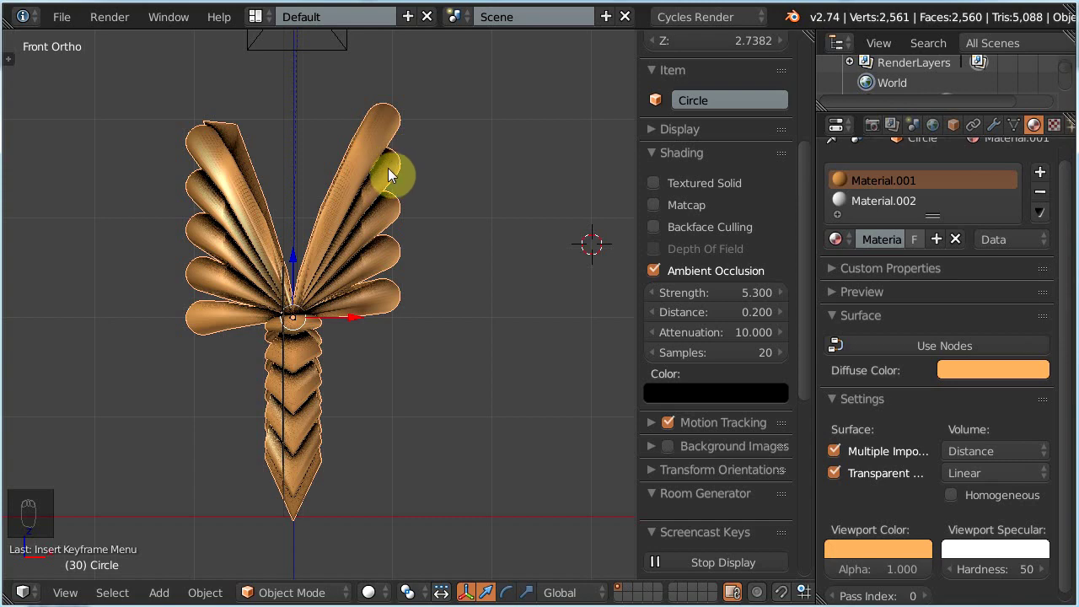
- Try ambient occlusion strengths of 1 and 2 on a closer view of the winged model
key(KP_Add)
key(KP_Add)
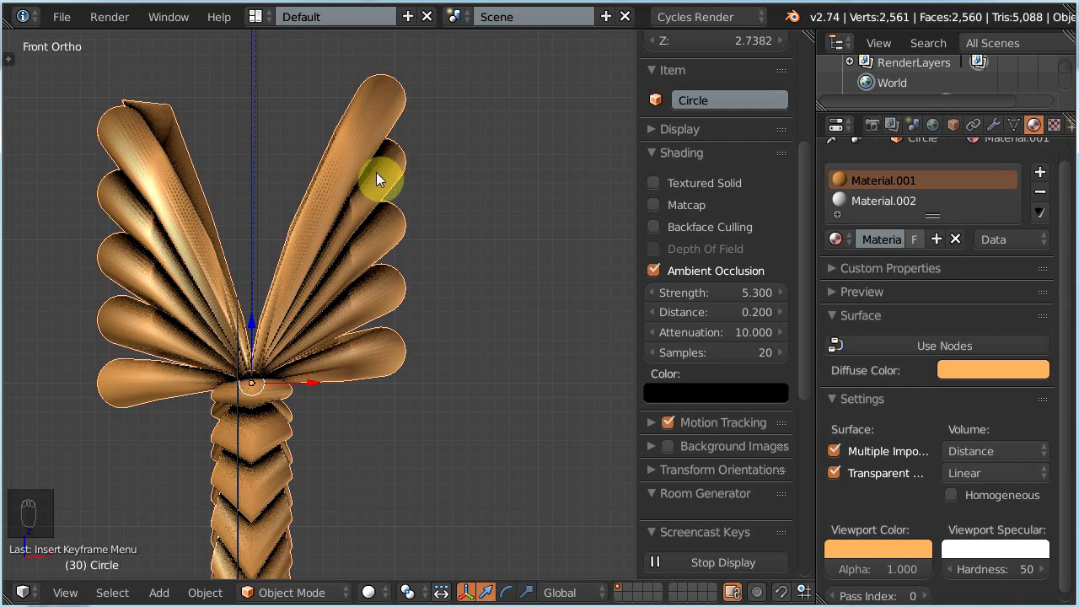
click(741, 287)
key(Return)
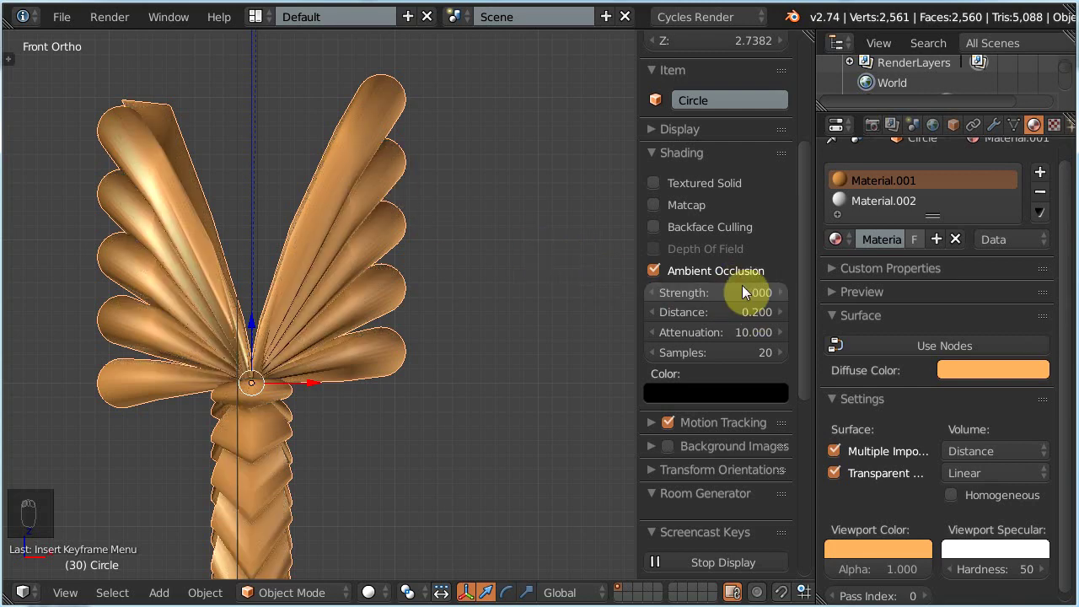
click(717, 292)
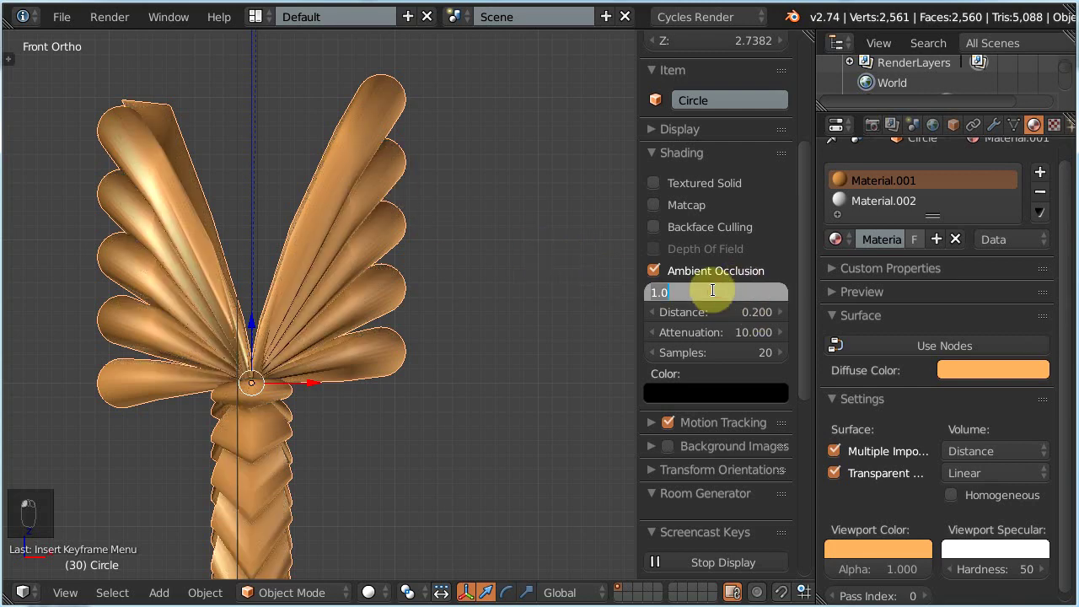
text(2)
key(Return)
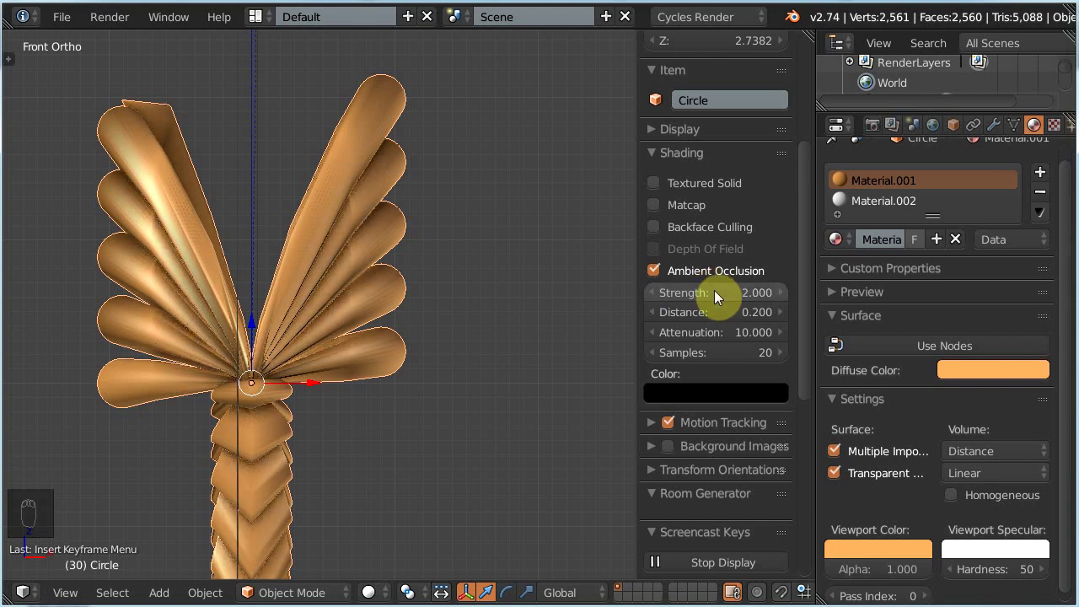
- Set the ambient occlusion strength to 5
click(723, 331)
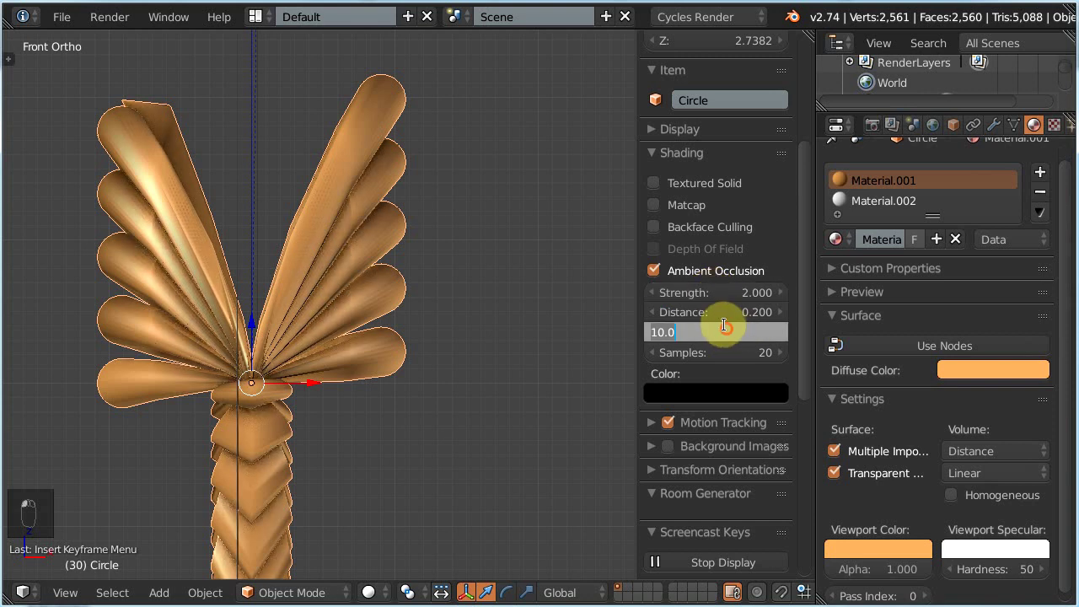
click(729, 294)
click(730, 293)
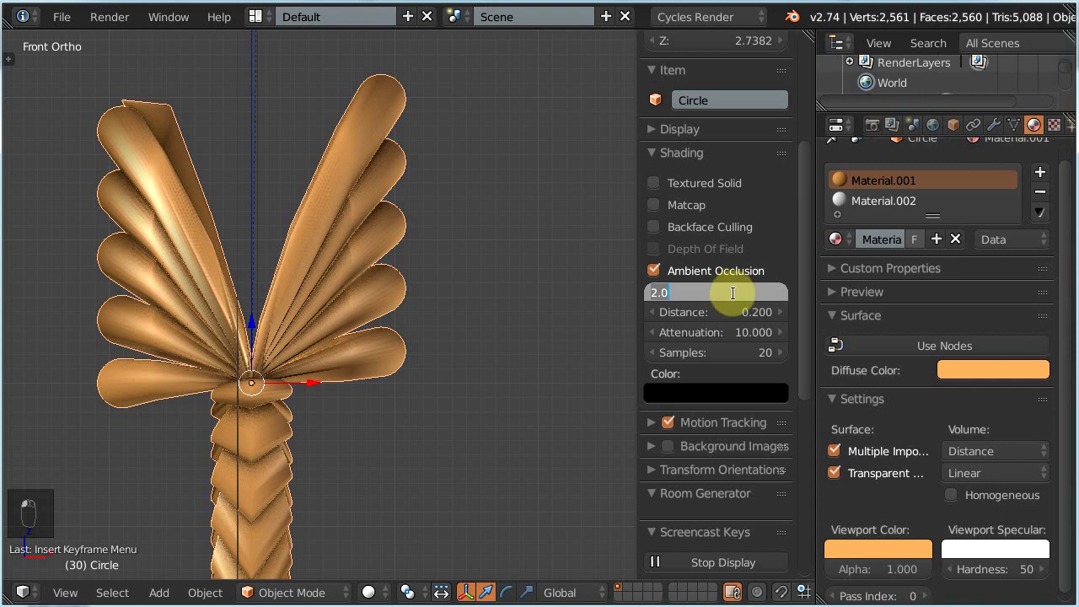
text(5)
key(Return)
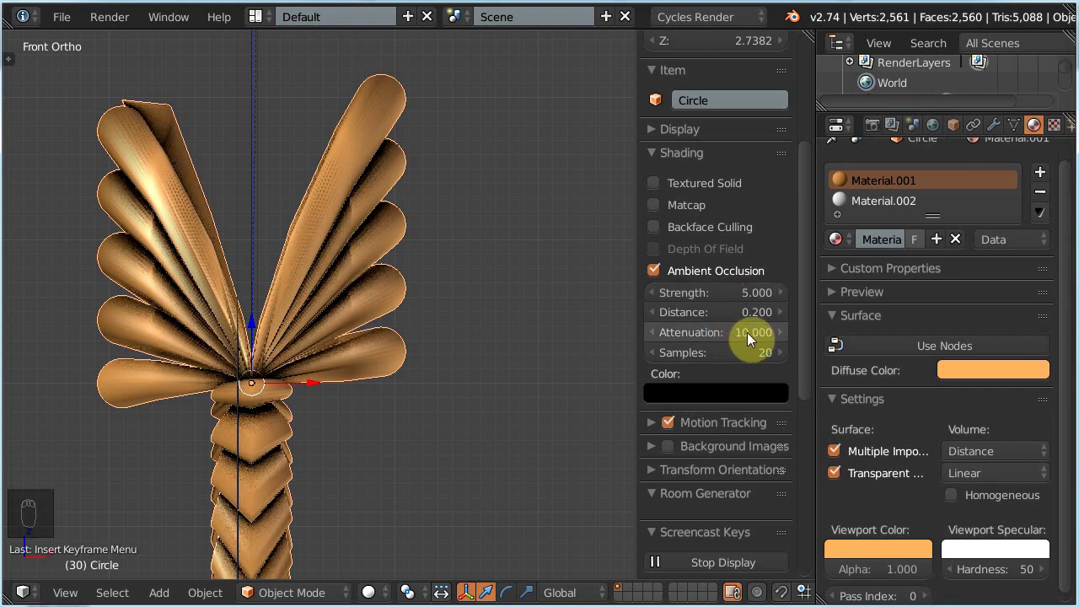
- Try an ambient occlusion attenuation of 1 for comparison and restore it to 10
drag(747, 332, 689, 337)
click(722, 332)
text(1)
key(Return)
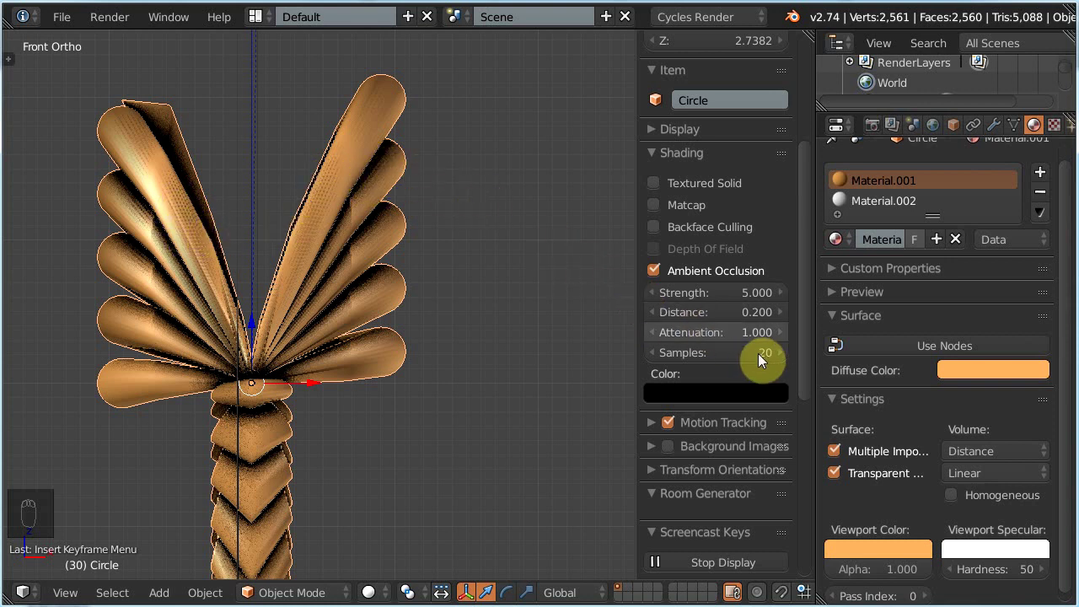
click(732, 332)
text(10)
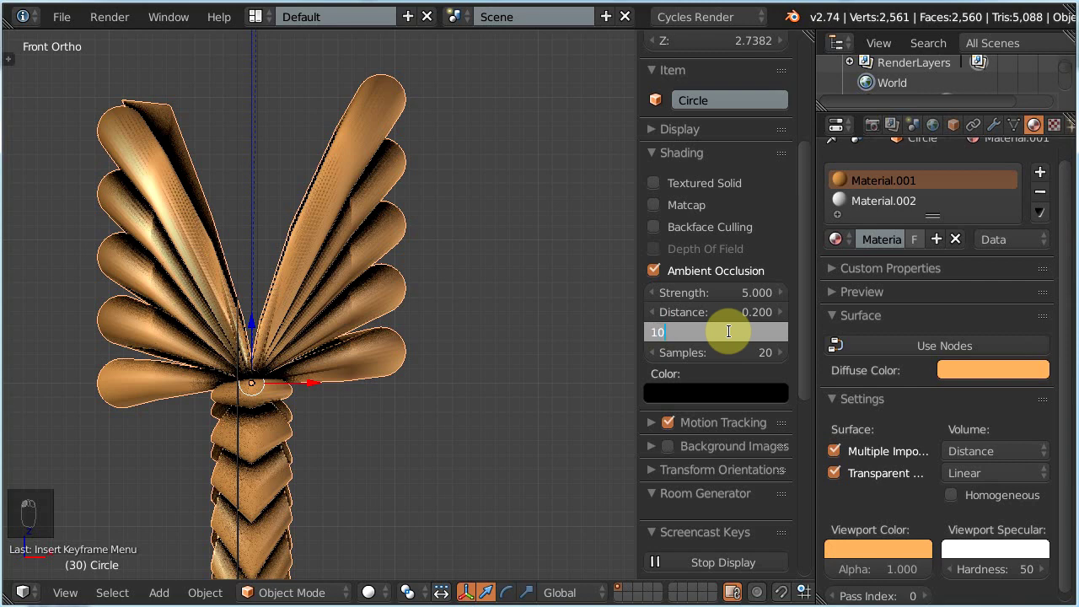
key(Return)
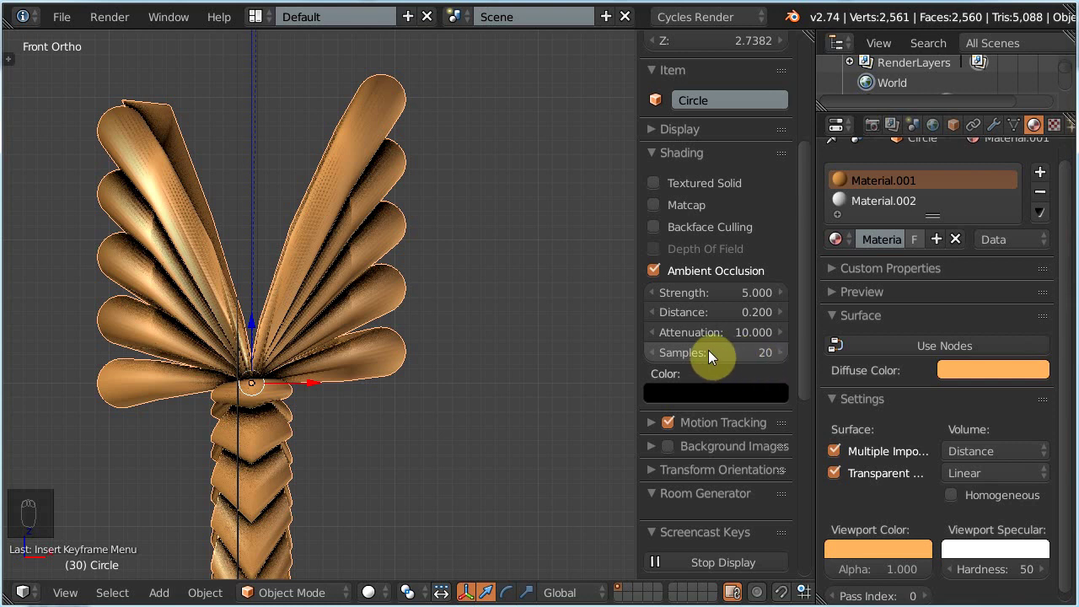
- Try 50 ambient occlusion samples for comparison and reset the samples to 20
click(716, 353)
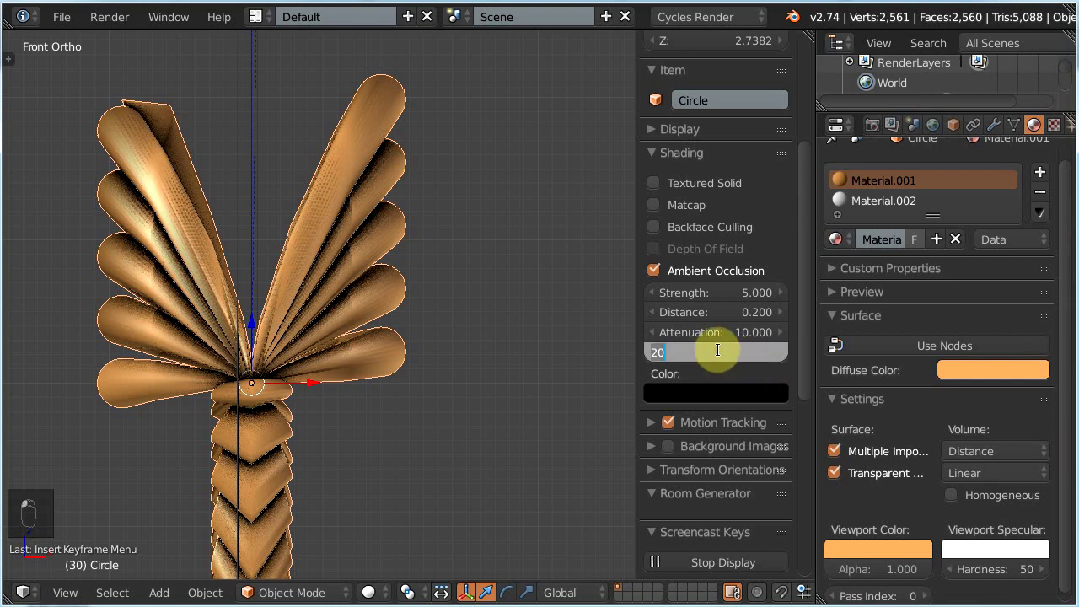
text(50)
key(Return)
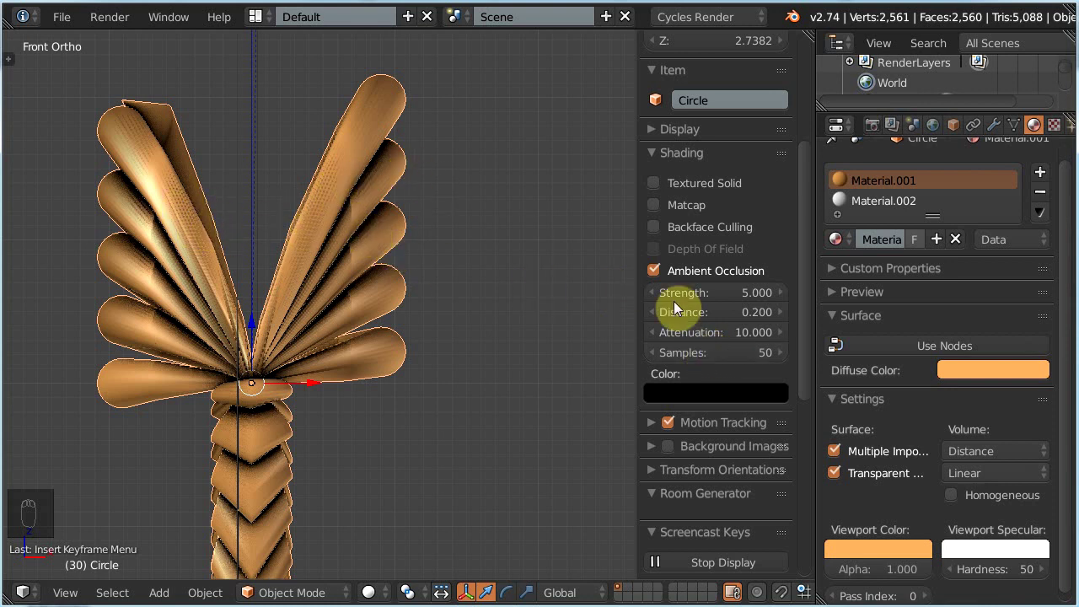
click(729, 352)
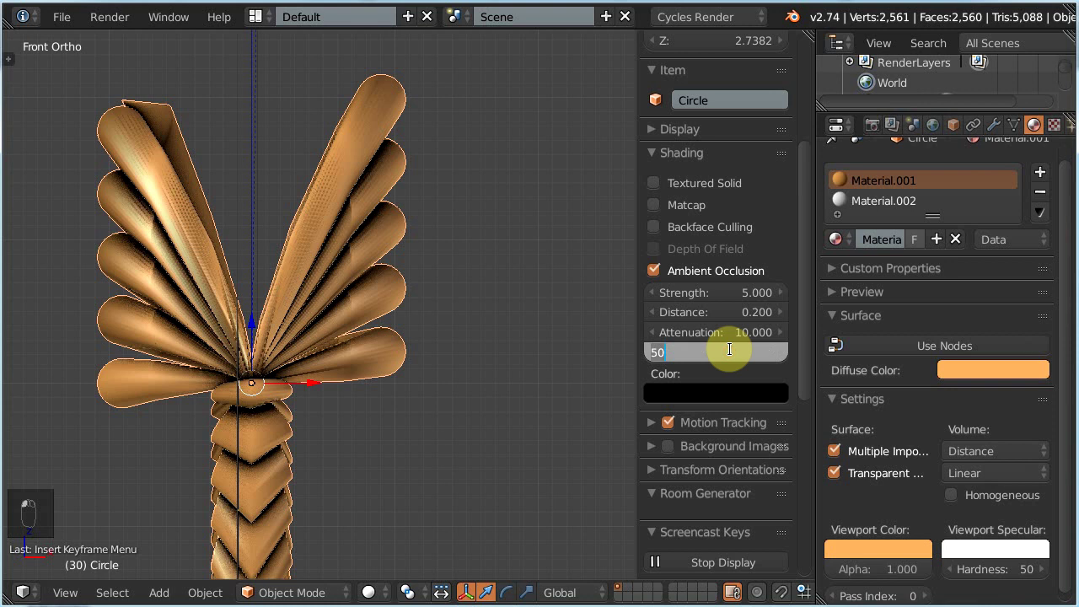
text(20)
key(Return)
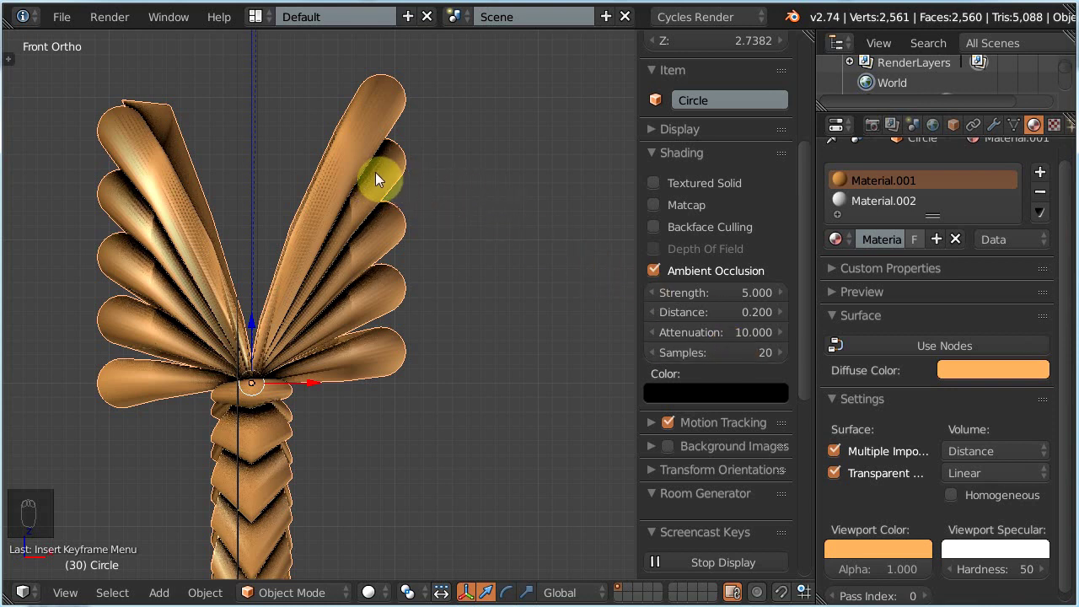
- Set the ambient occlusion samples to 100 and keep the strength at 5
click(722, 353)
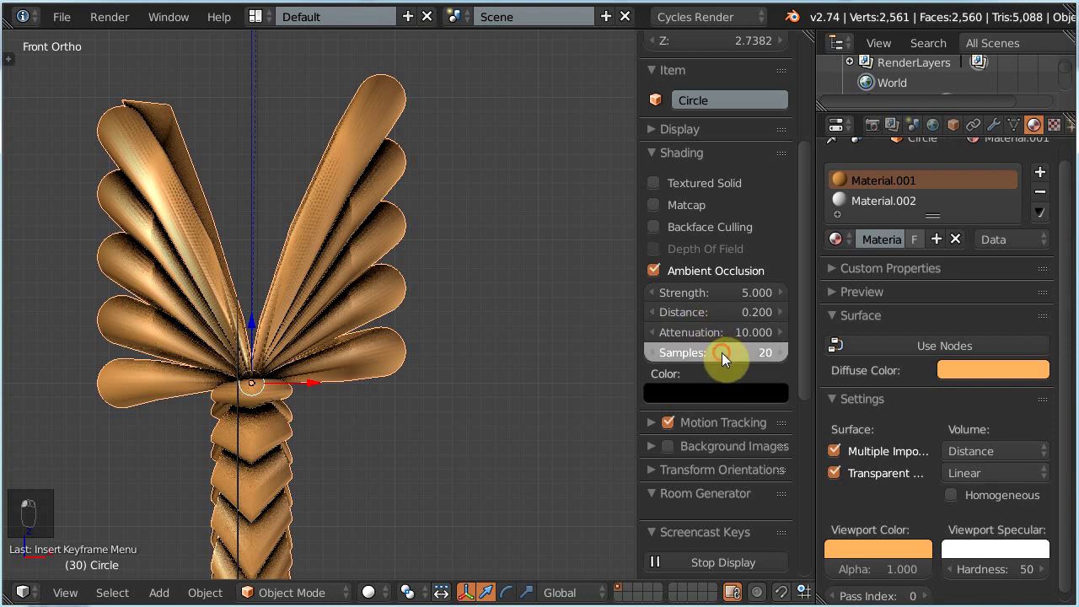
text(100)
key(Return)
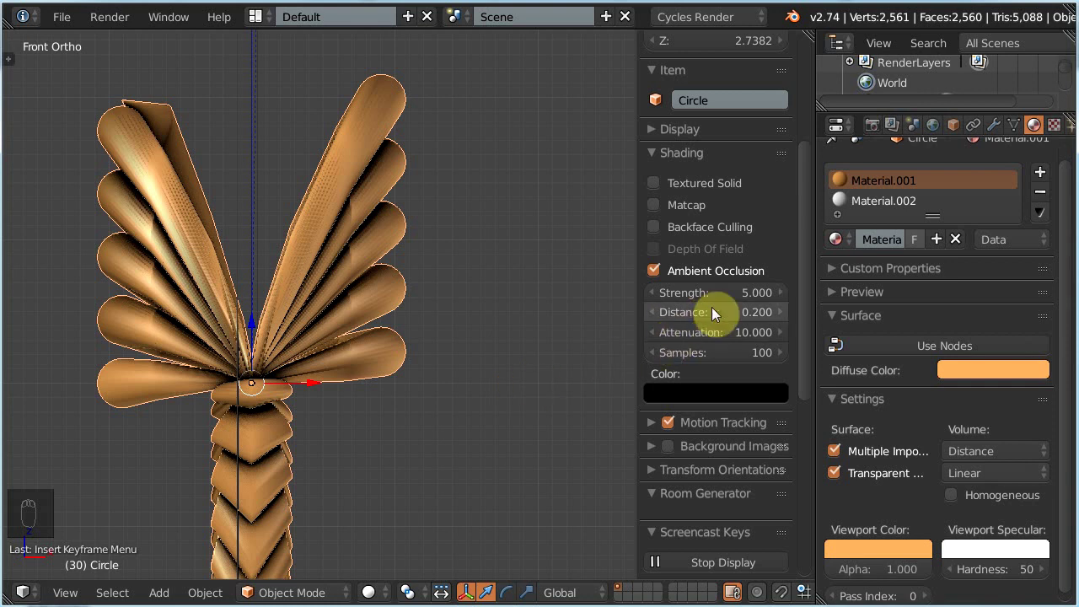
click(749, 292)
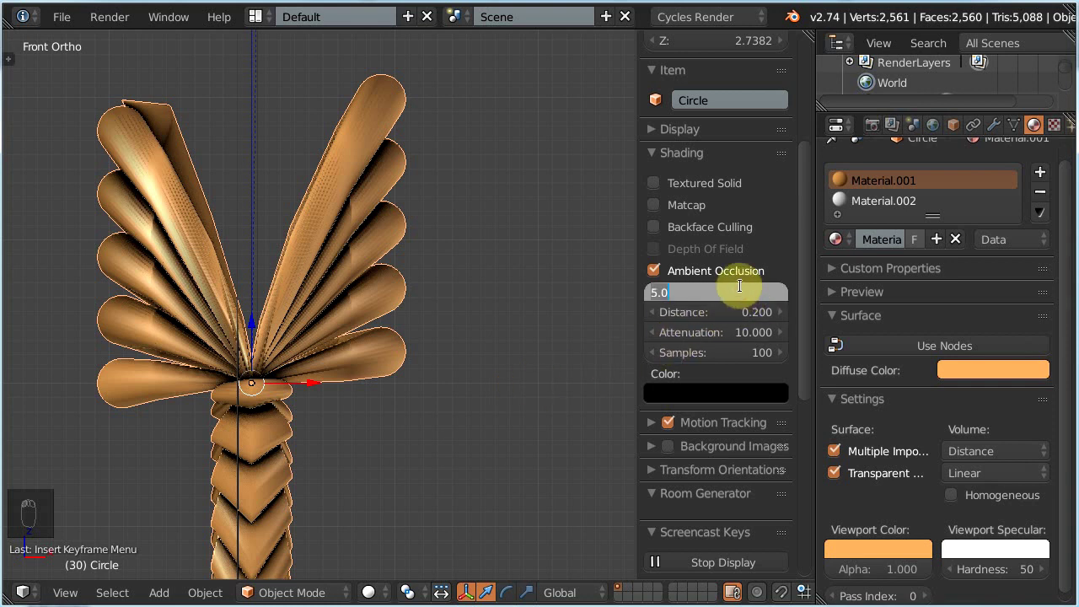
key(Return)
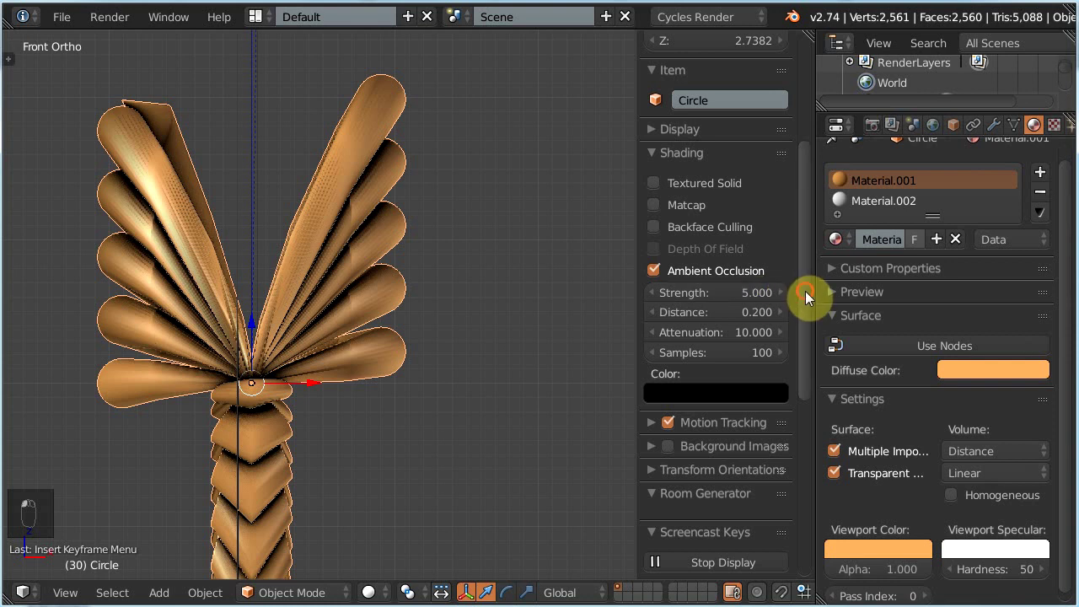
- Sample the material's orange diffuse color with the eyedropper as the ambient occlusion color
drag(805, 291, 806, 356)
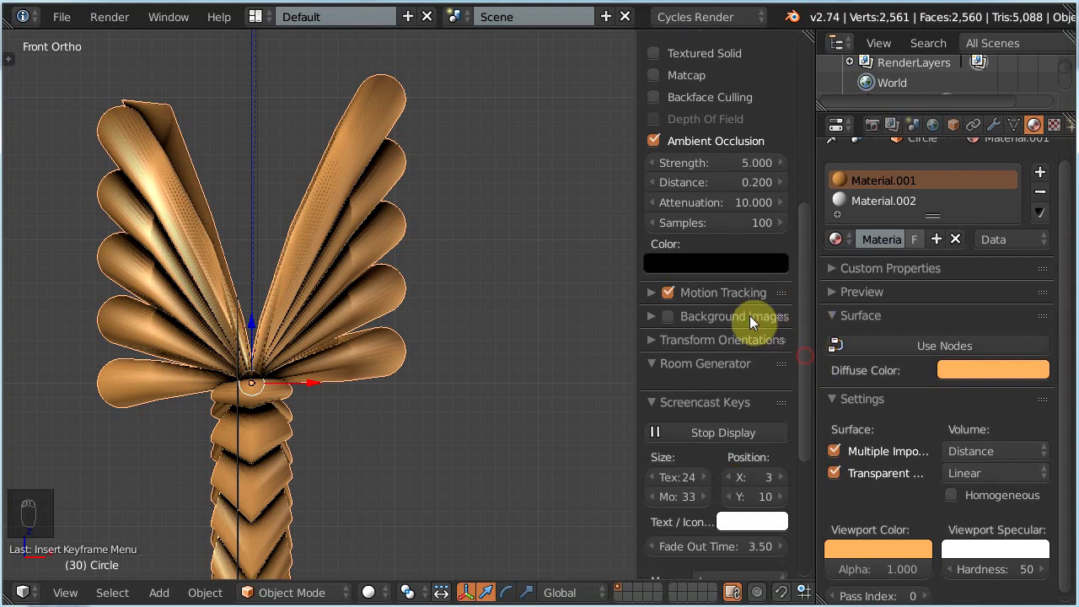
click(700, 263)
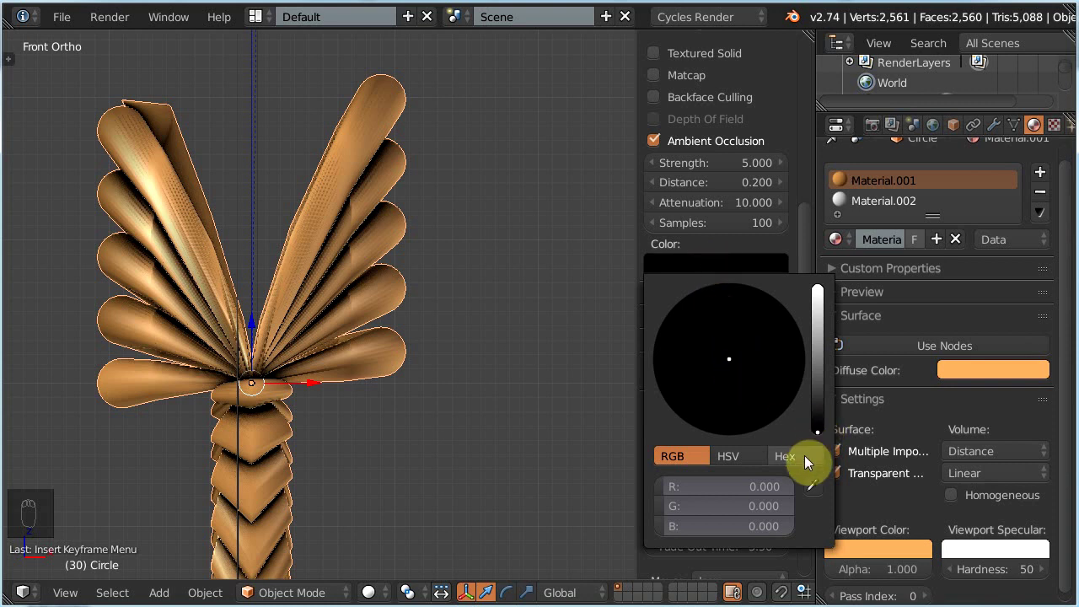
click(812, 486)
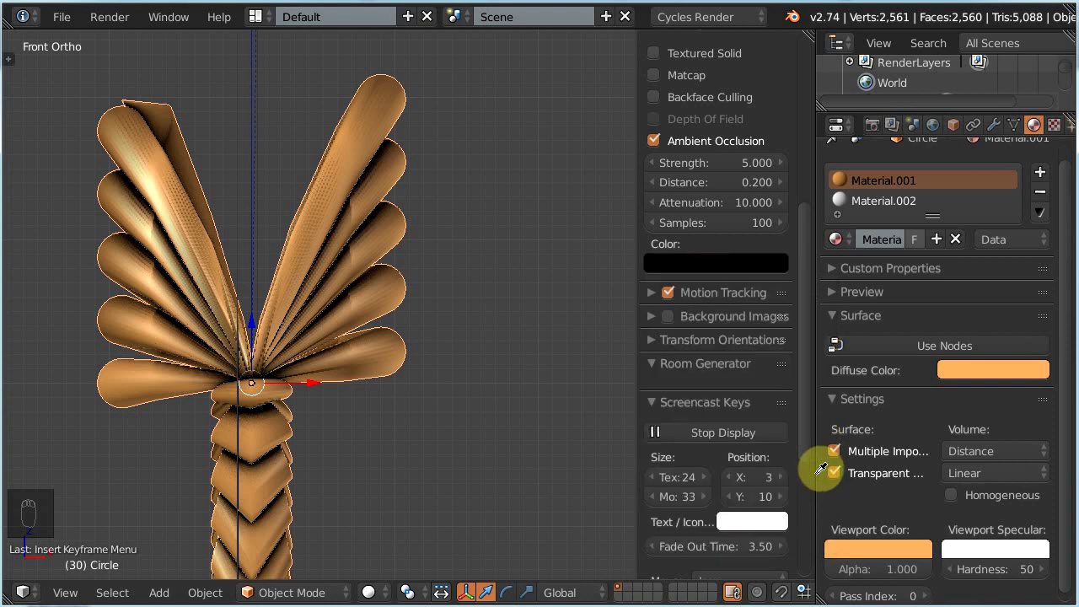
click(982, 369)
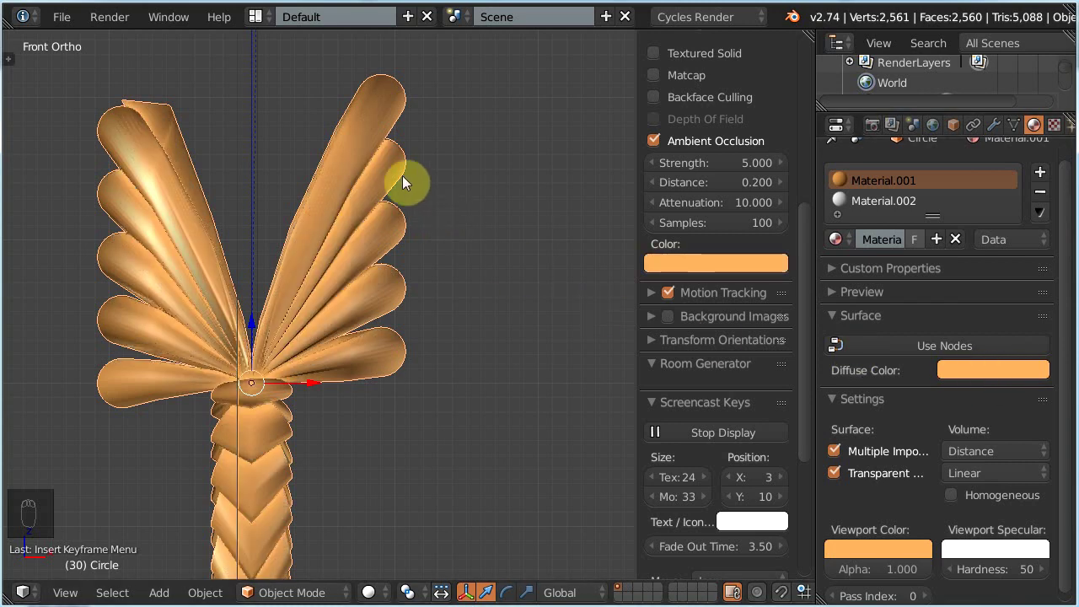
- Darken the ambient occlusion color and shift its hue to a dark red
click(712, 264)
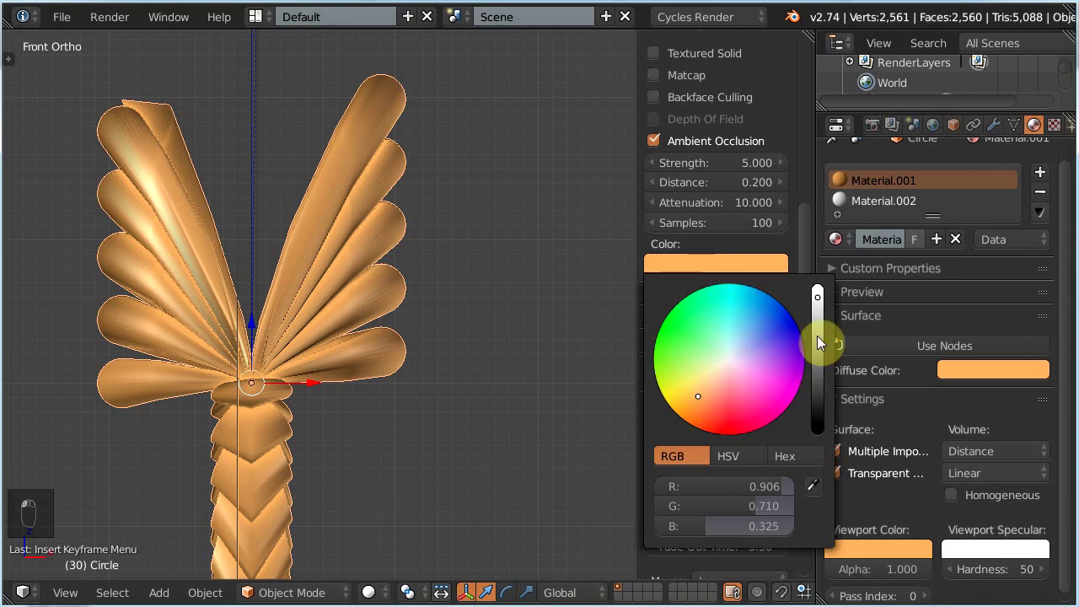
drag(818, 301, 816, 382)
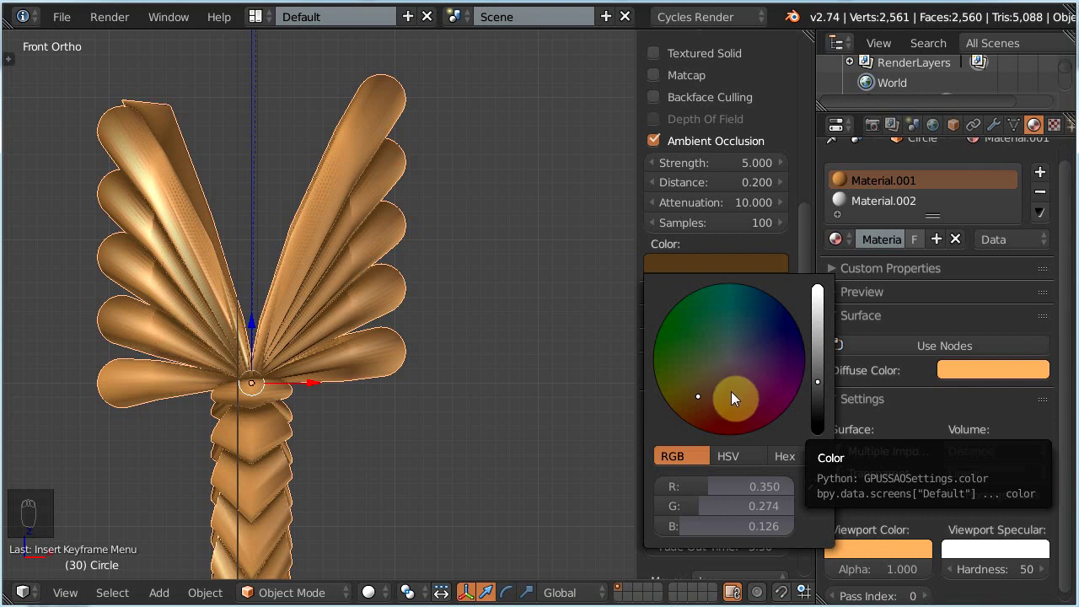
mouse_move(700, 394)
mouse_down()
mouse_move(717, 401)
mouse_move(711, 411)
mouse_up()
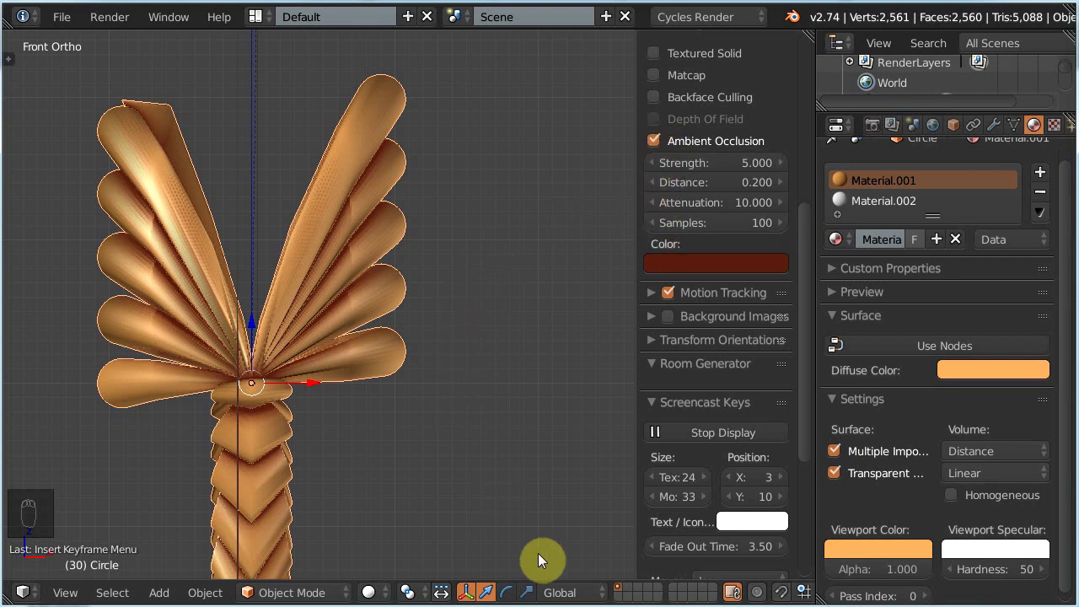
- Switch to the empty second layer with ambient occlusion turned off and add a plane there
click(626, 585)
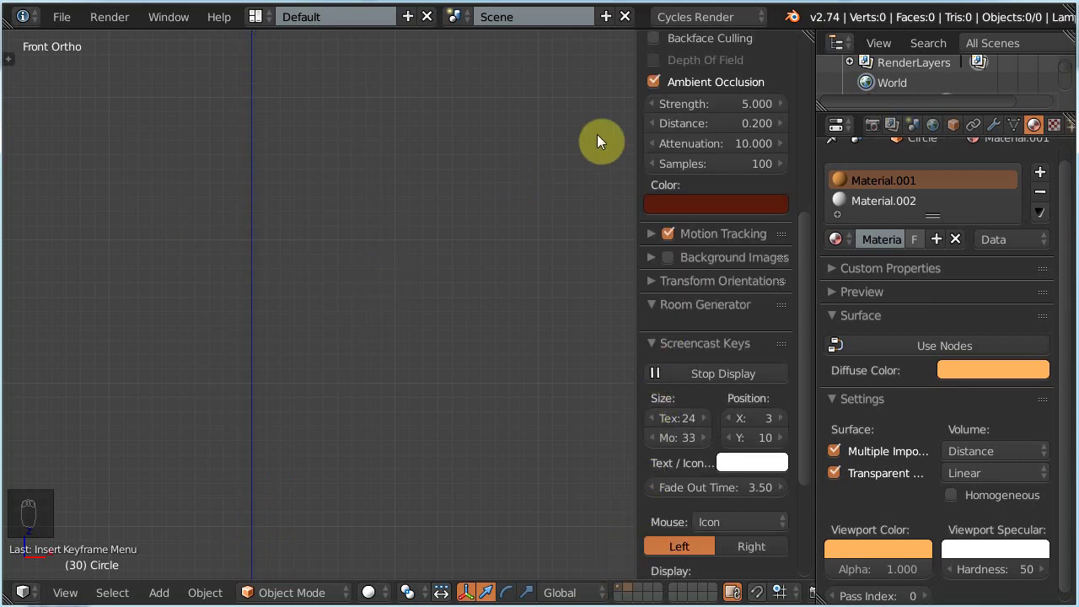
click(654, 81)
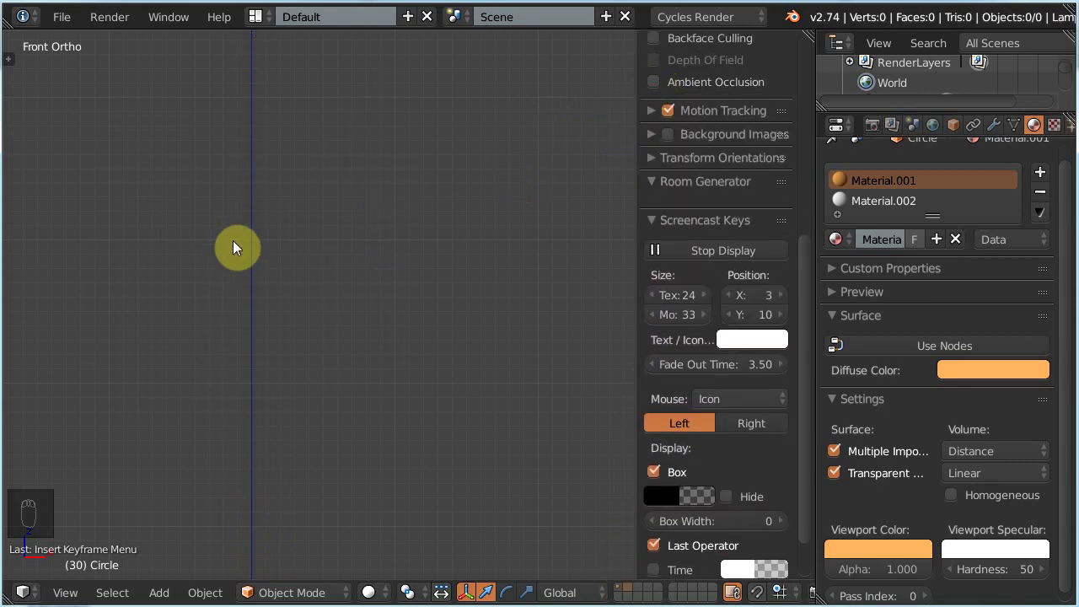
key(shift+a)
click(270, 243)
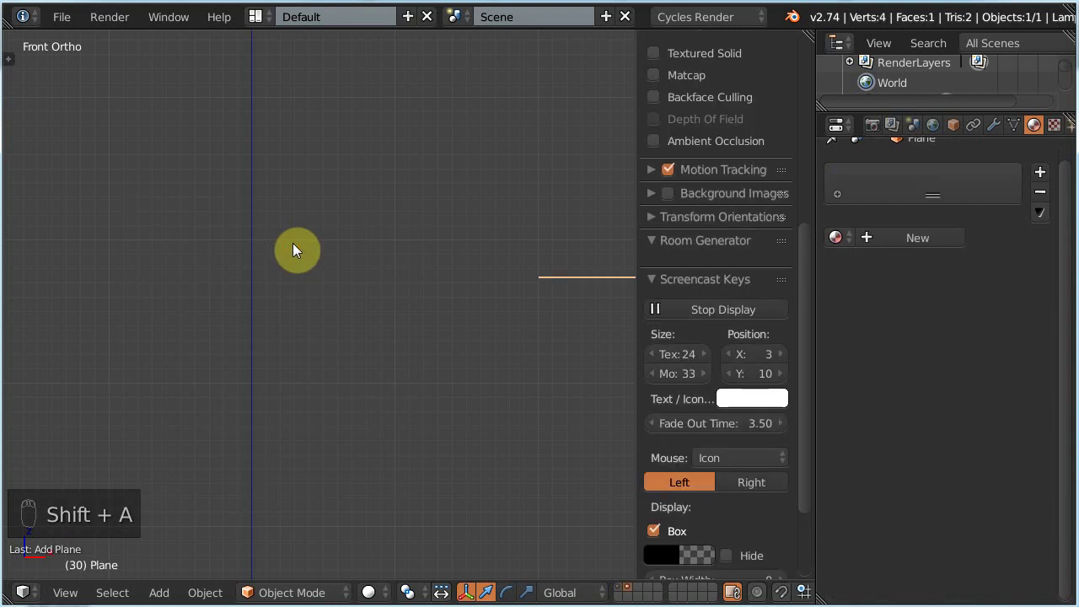
- Duplicate the plane three times, offsetting each copy slightly upward to form a stack of four planes
middle_drag(293, 250, 395, 299)
key(shift+d)
click(403, 287)
key(shift+r)
key(shift+r)
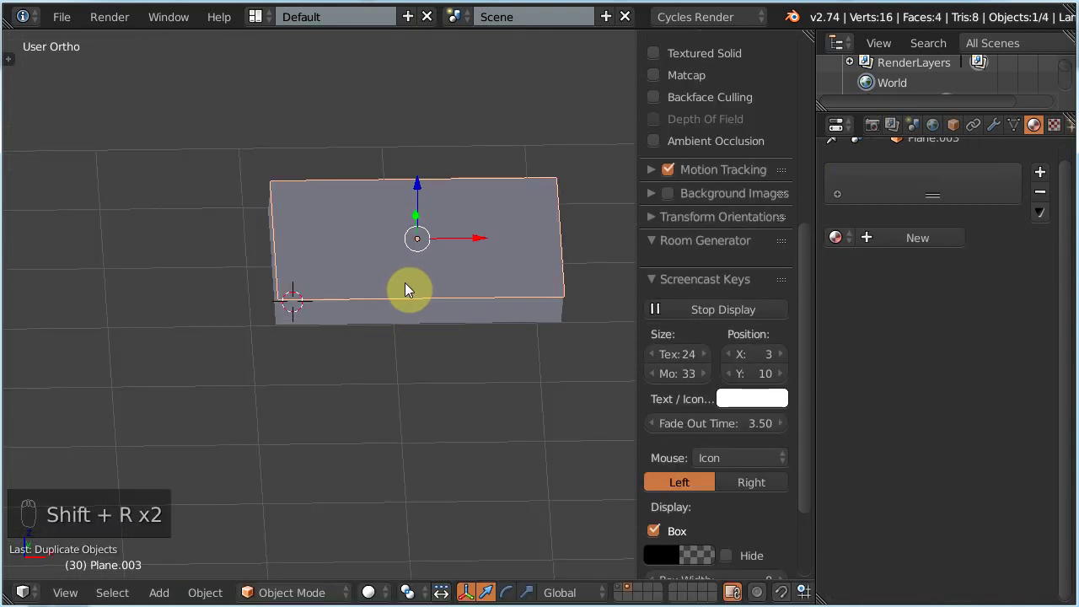
- Scale the topmost plane down slightly and enlarge the lowest plane so the stack is stepped
key(s)
click(494, 328)
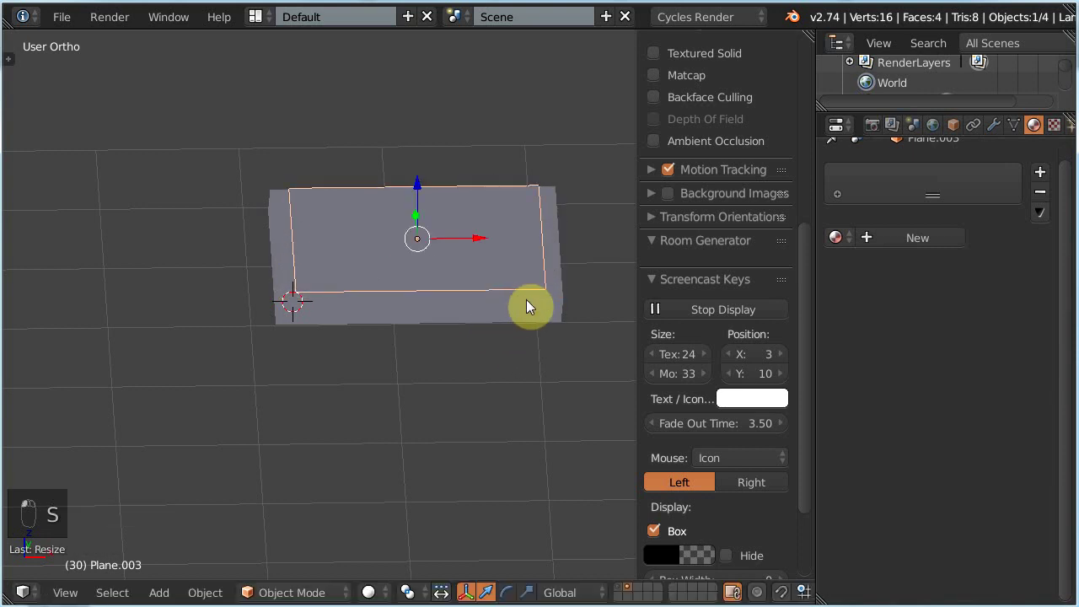
right_click(527, 304)
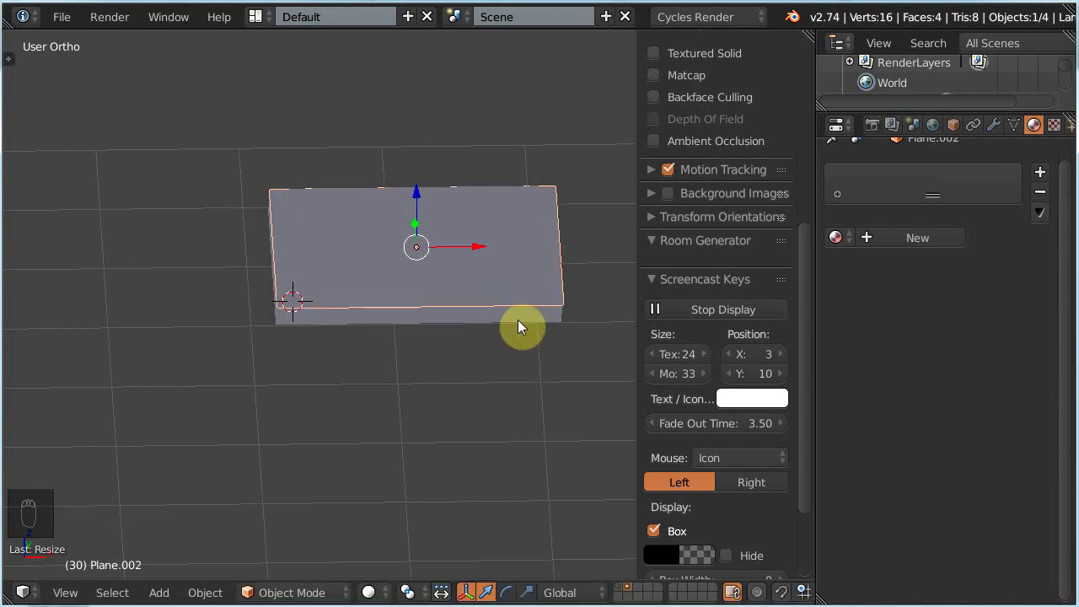
right_click(517, 327)
key(s)
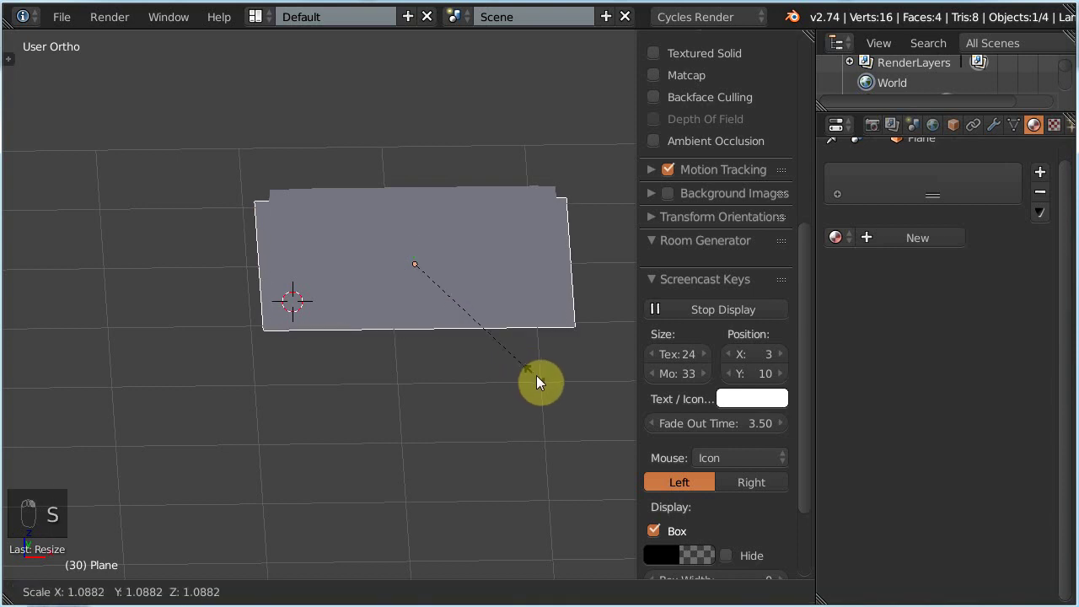
click(542, 379)
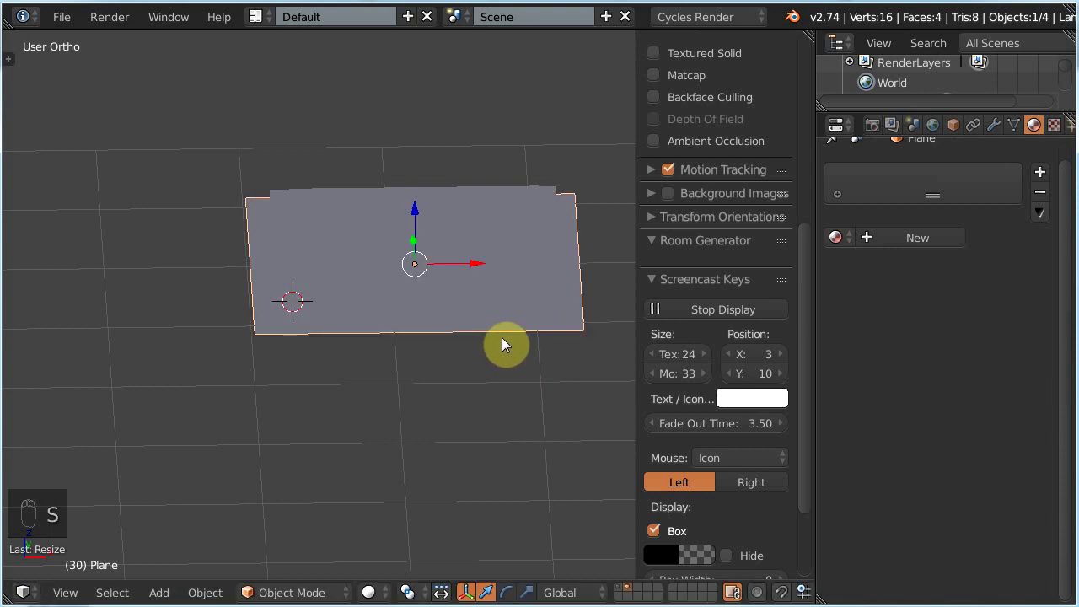
- Enable ambient occlusion on the stacked planes in top view and scale Plane.002 down slightly
key(KP_7)
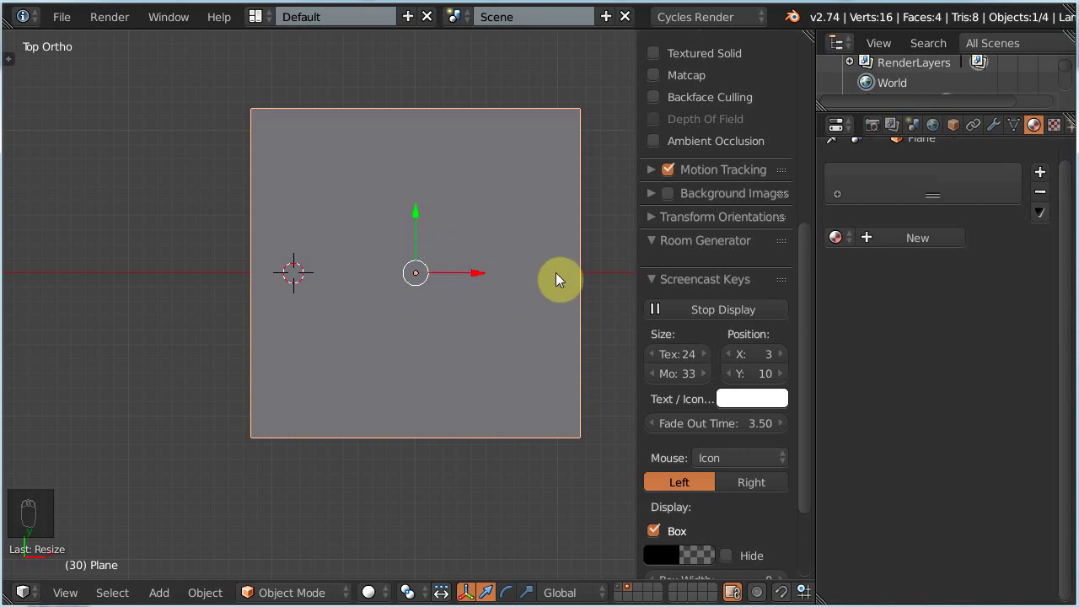
click(654, 140)
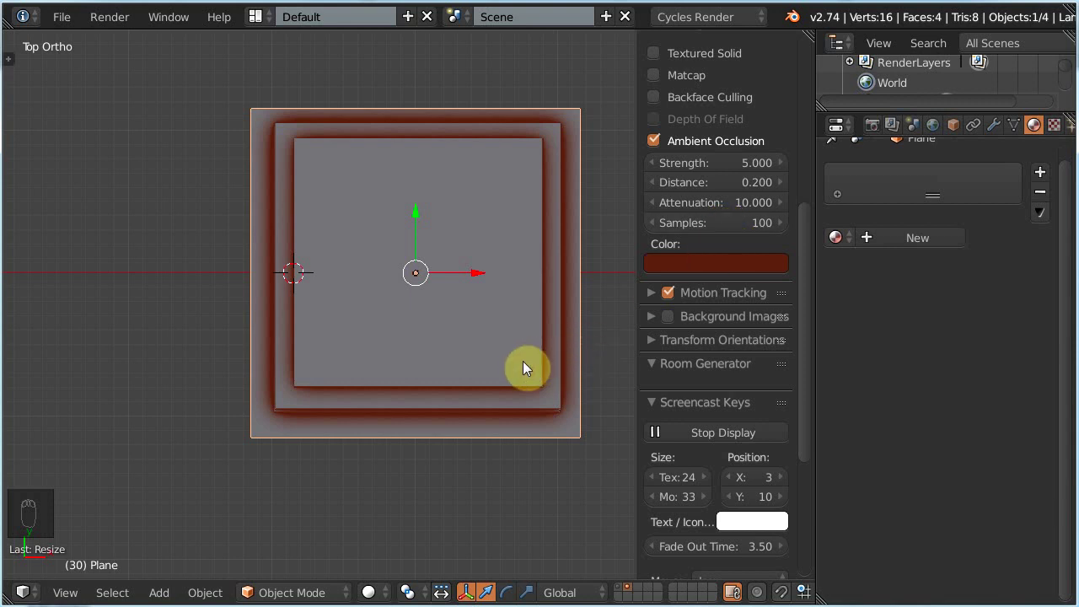
right_click(407, 411)
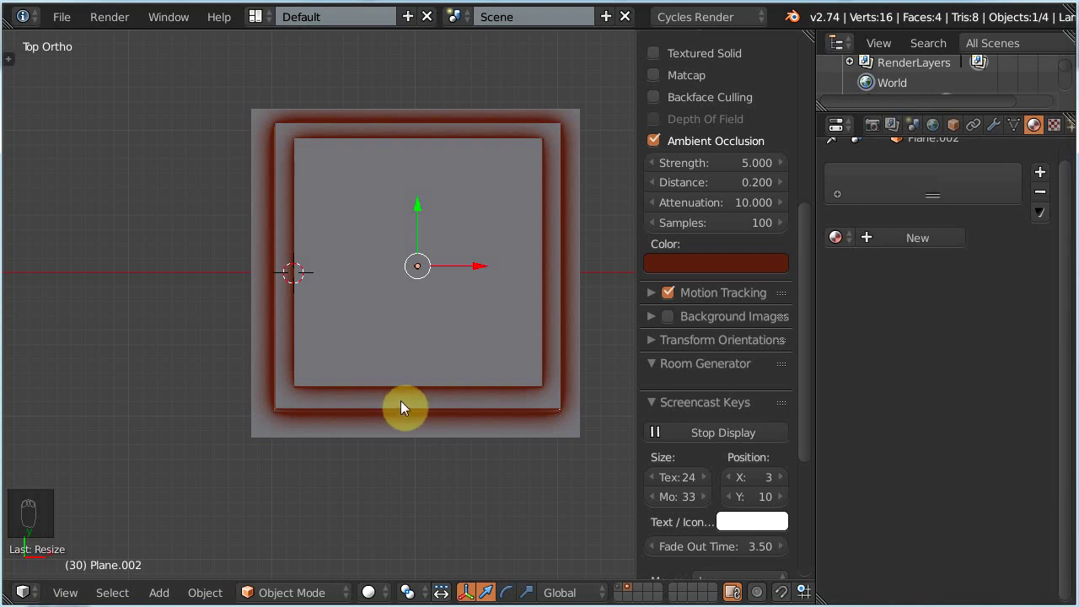
key(s)
click(394, 392)
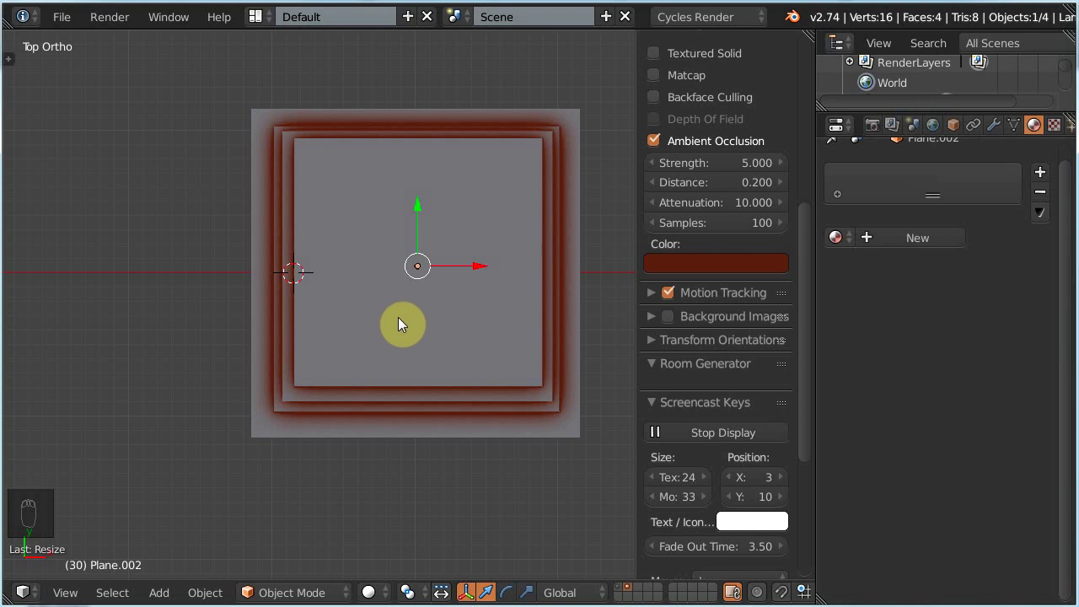
- Return to the first layer with the winged model and frame it closely in front view
click(622, 588)
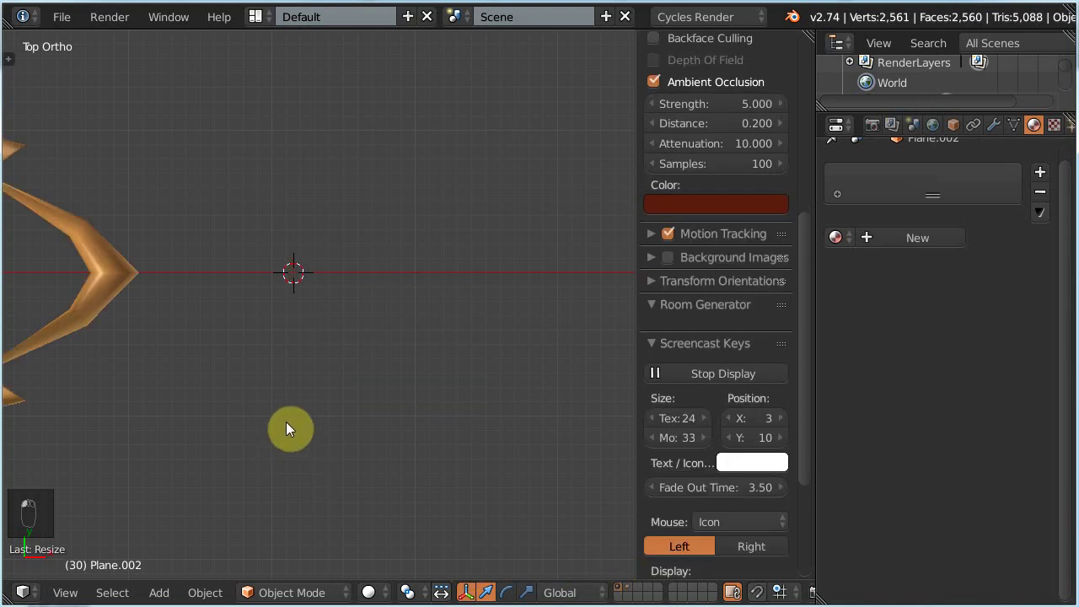
key(Home)
key(KP_1)
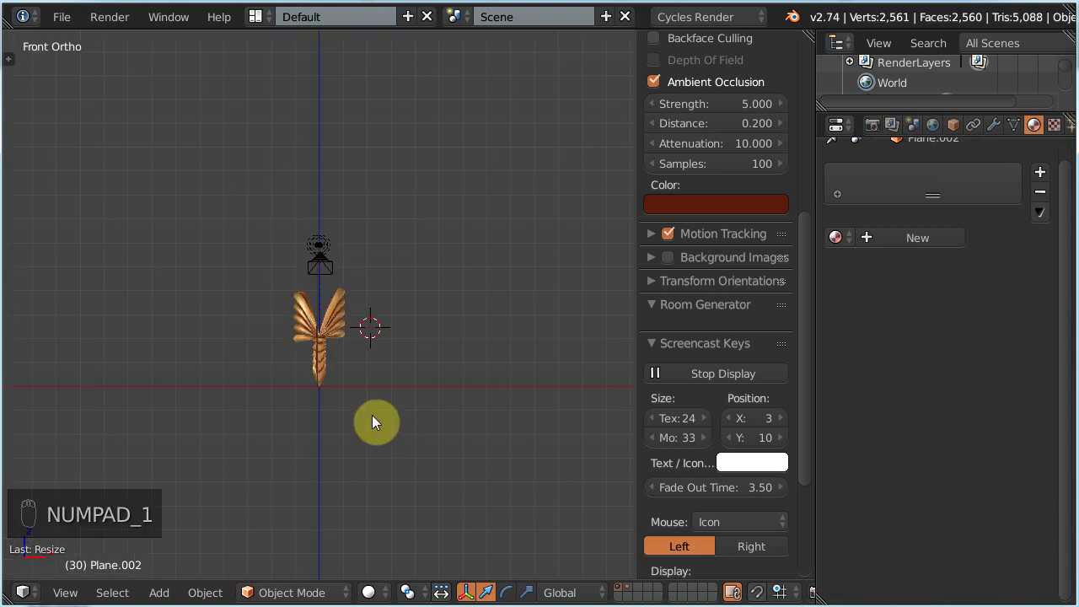
key(KP_Add)
key(KP_Add)
key(KP_Add)
key(KP_Add)
key(KP_Add)
key(KP_Add)
key(KP_Add)
key(KP_Add)
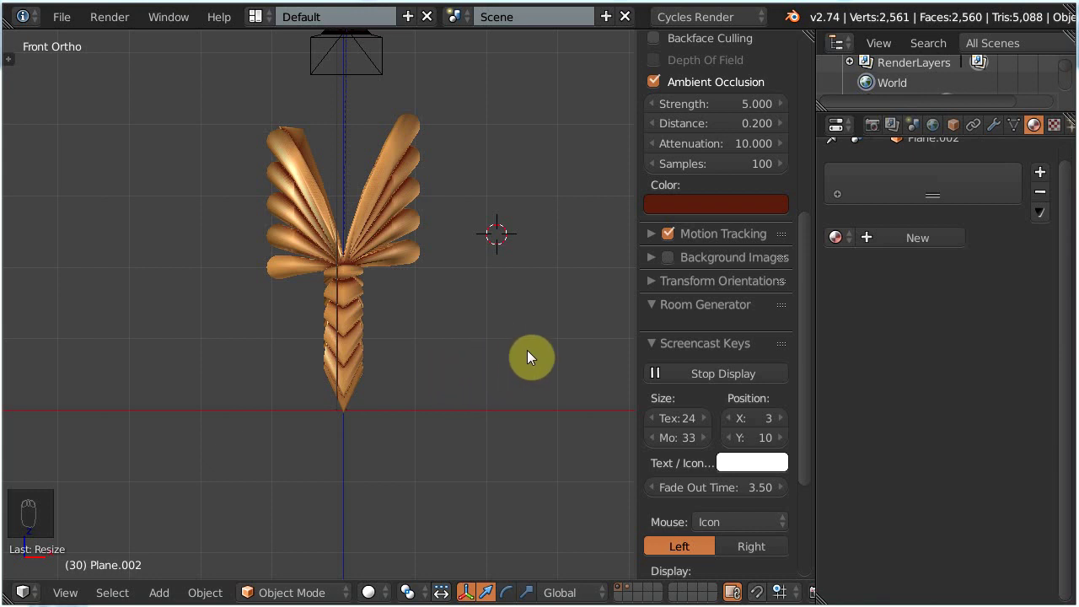
- Collapse the Screencast Keys settings and align the camera to a slightly wider front view of the model
click(657, 339)
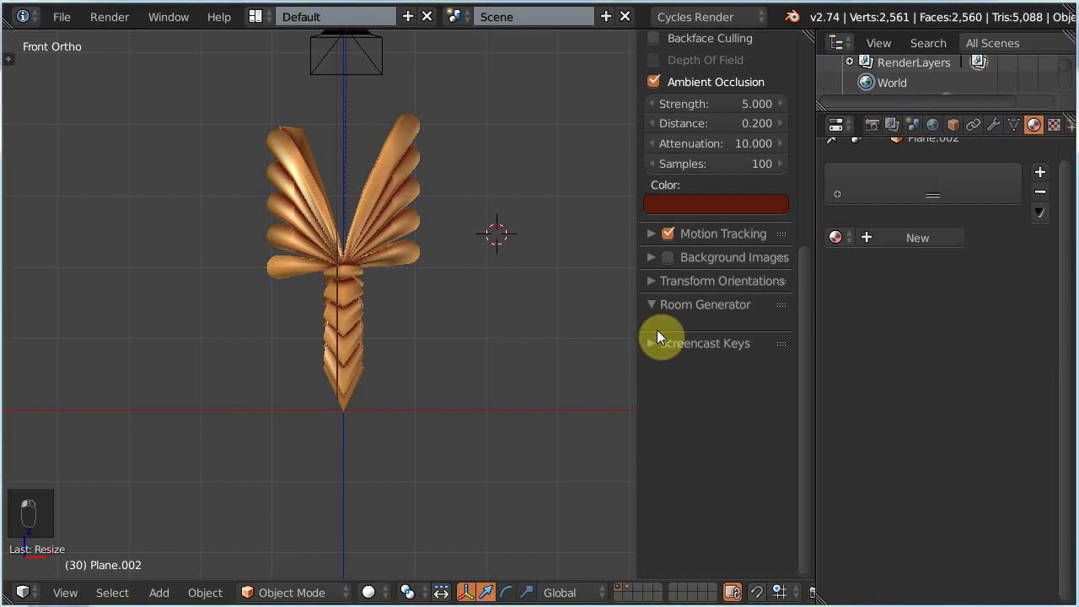
drag(804, 268, 803, 221)
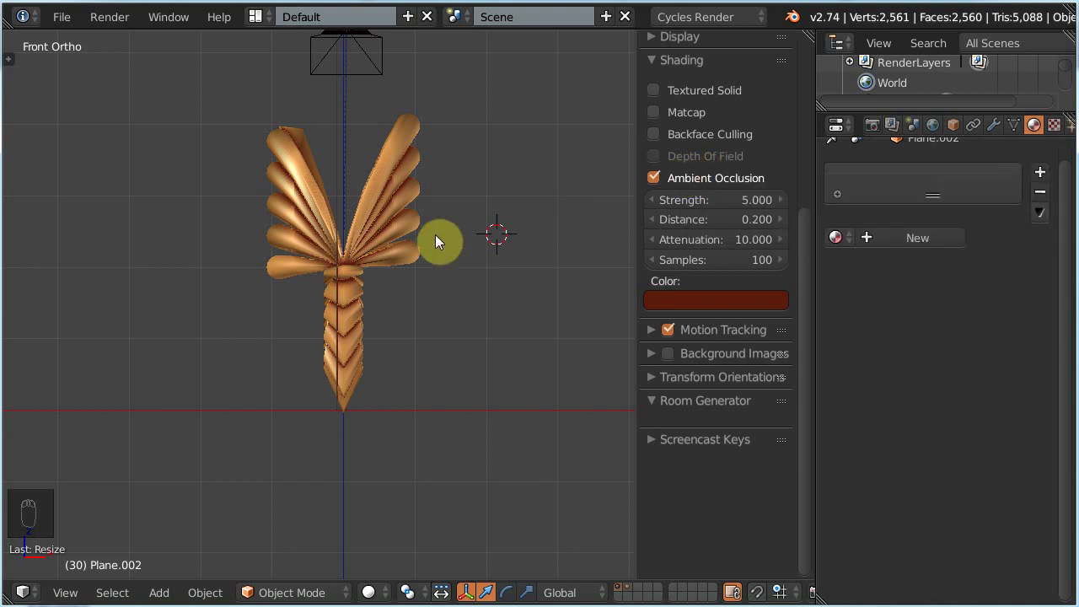
key(KP_Subtract)
key(KP_Subtract)
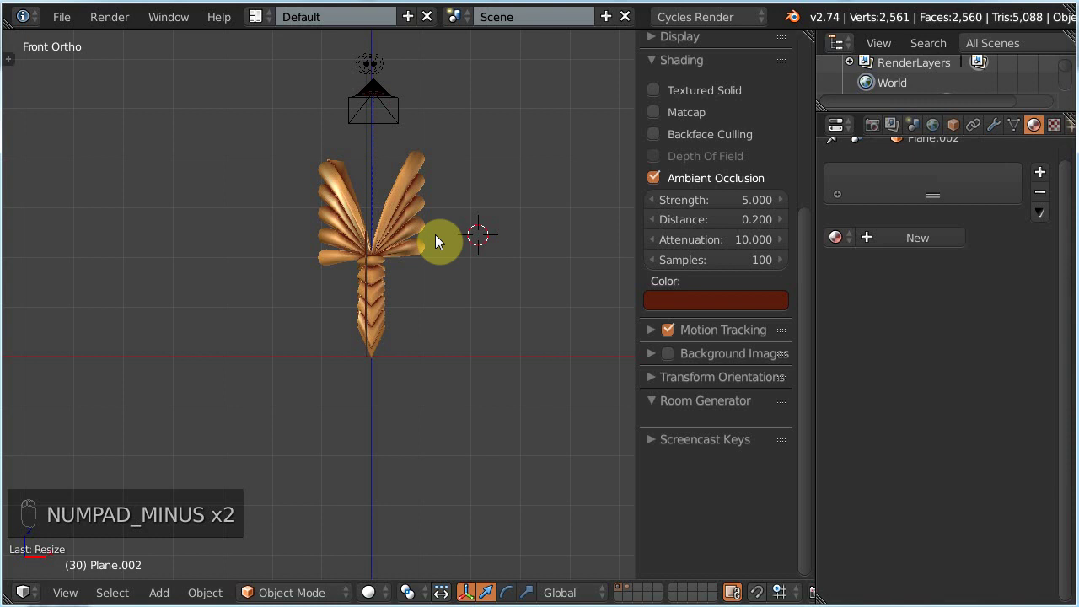
key(ctrl+alt+KP_0)
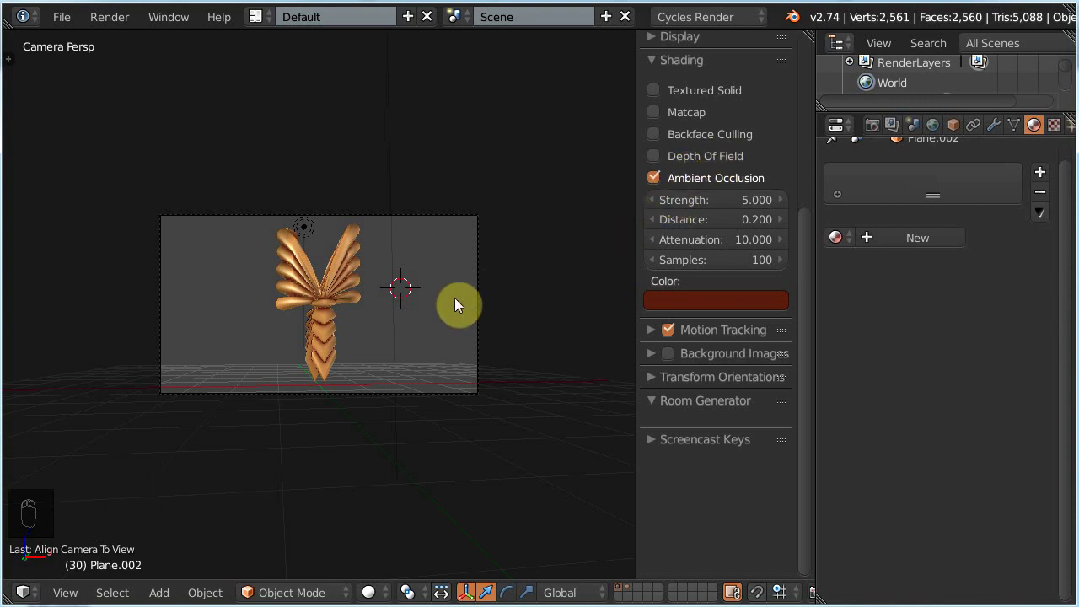
- Select the camera, enable viewport depth of field and set its focus distance to about 0.40
key(KP_Add)
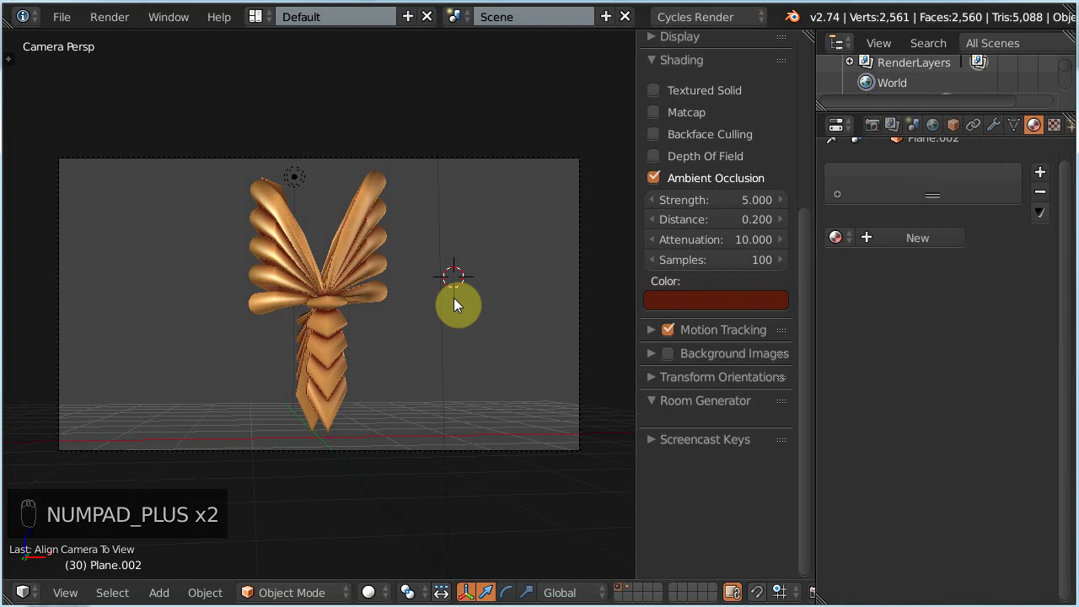
key(KP_Add)
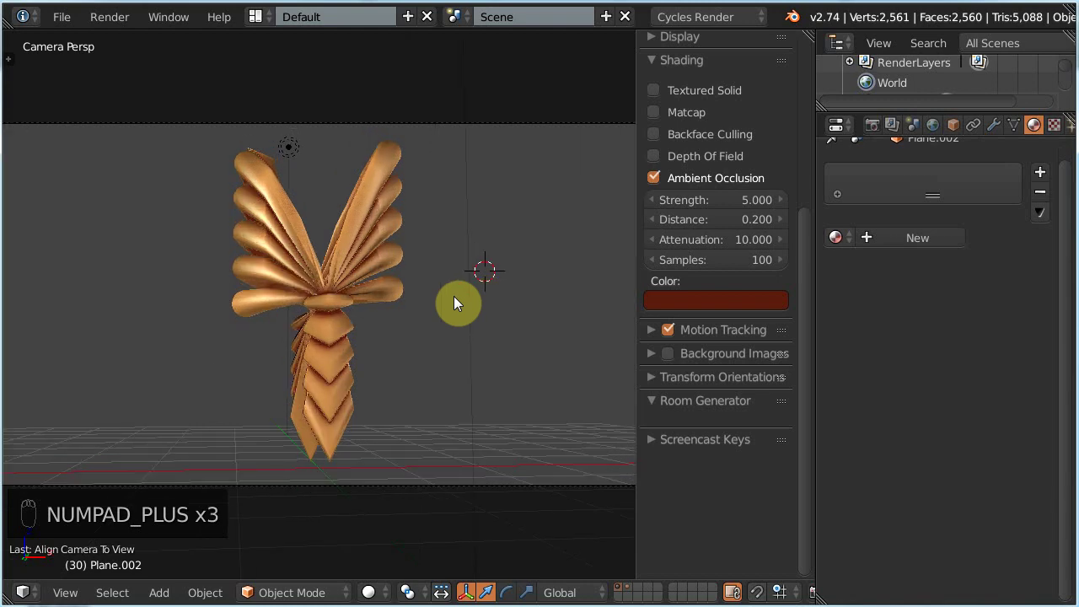
right_click(493, 123)
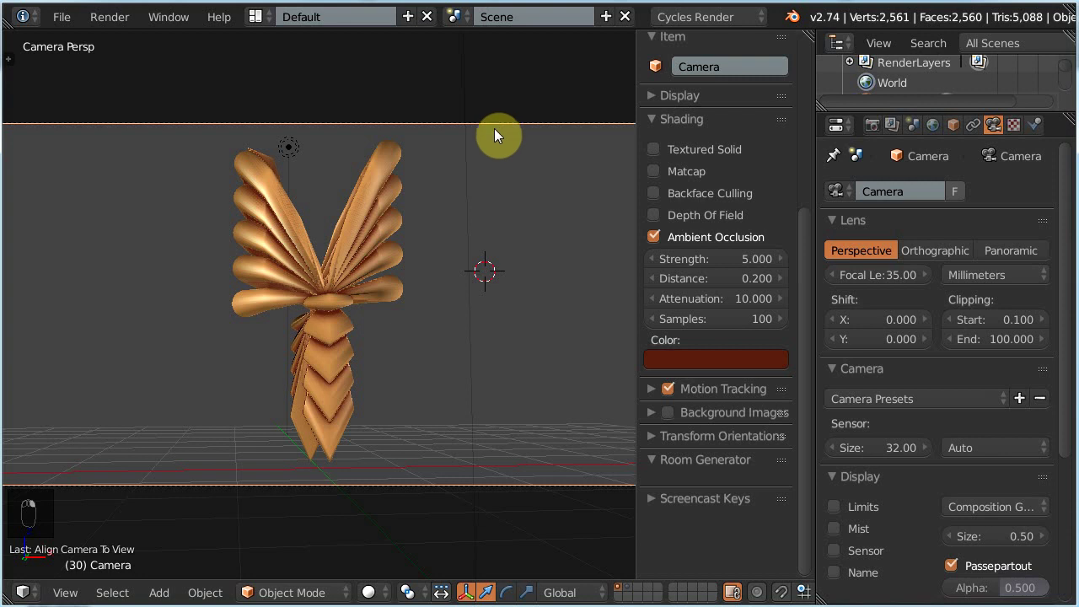
drag(1067, 228, 1070, 433)
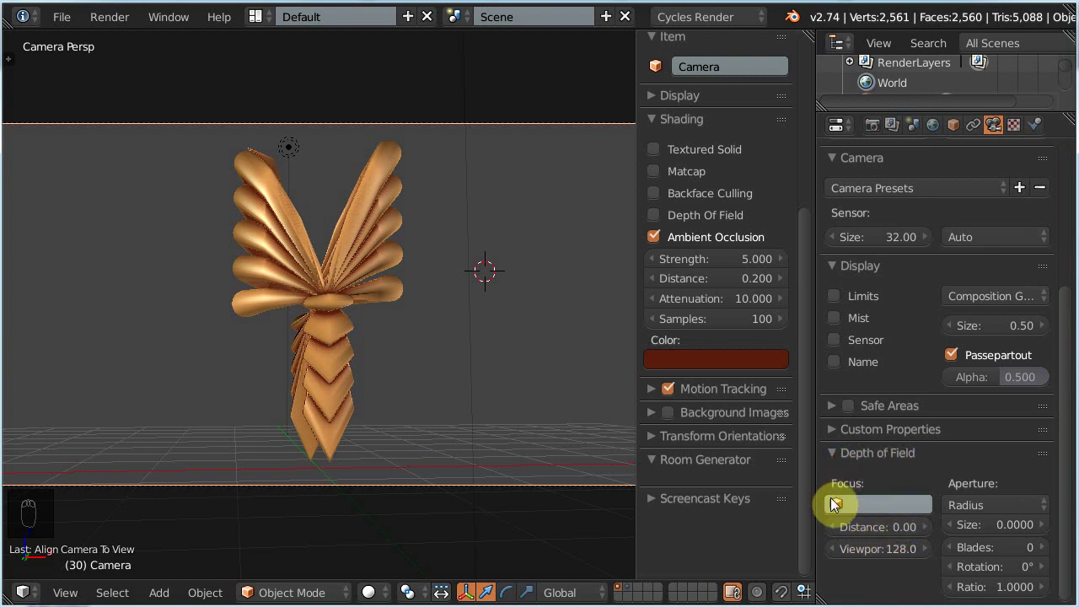
click(654, 214)
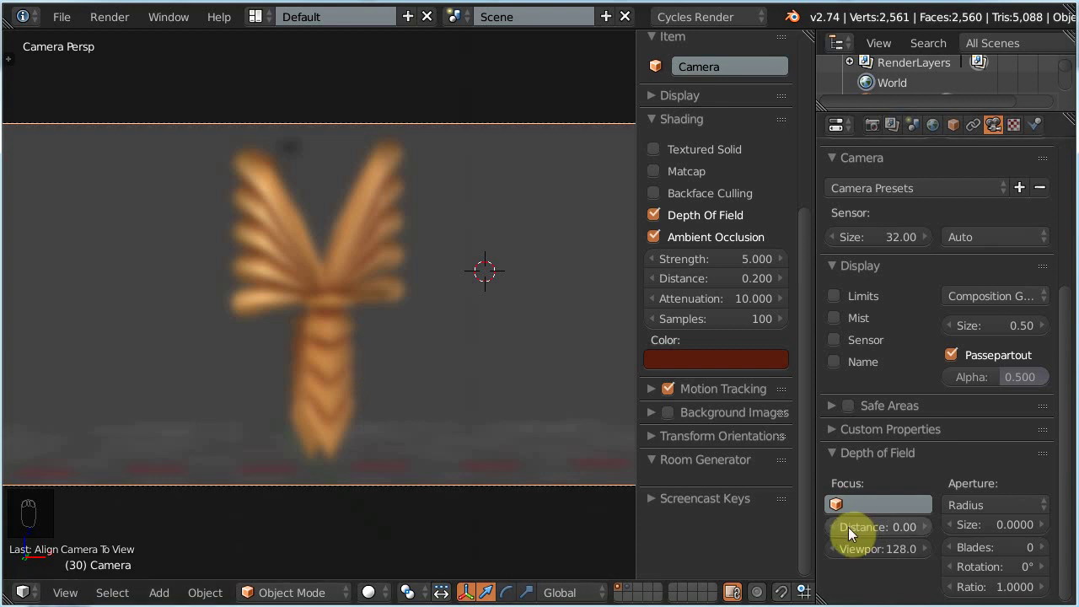
drag(848, 528, 888, 527)
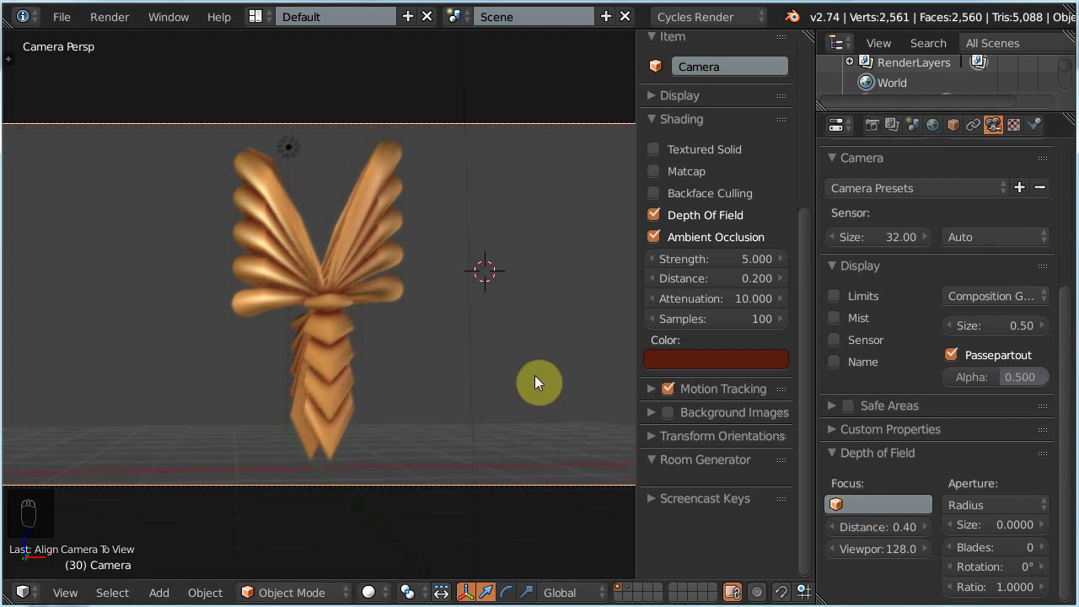
- Toggle viewport depth of field off and on for comparison, and raise the focus distance to about 0.73
click(653, 215)
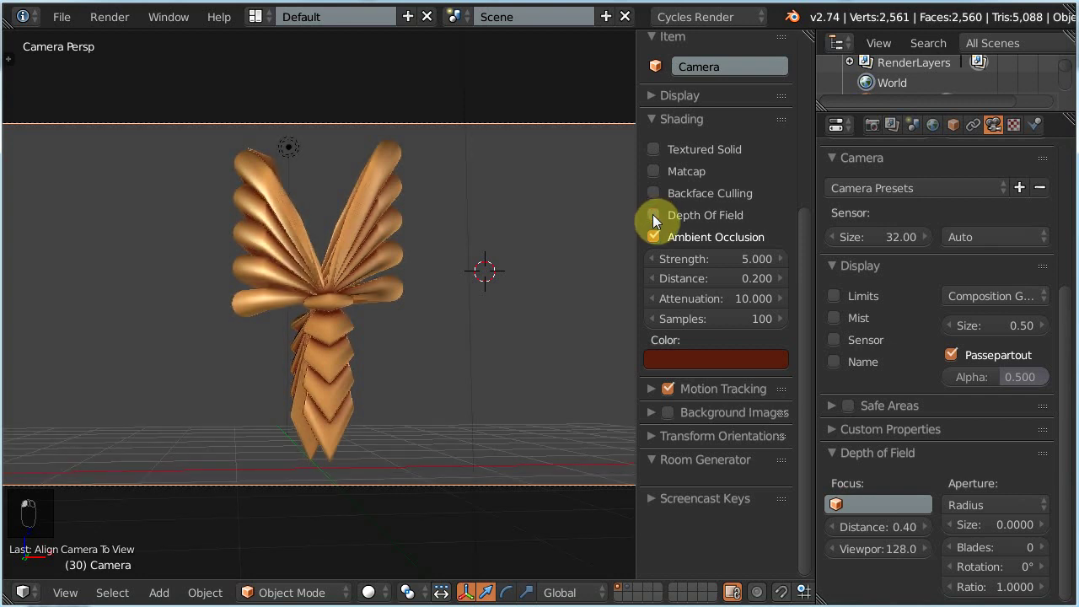
click(654, 215)
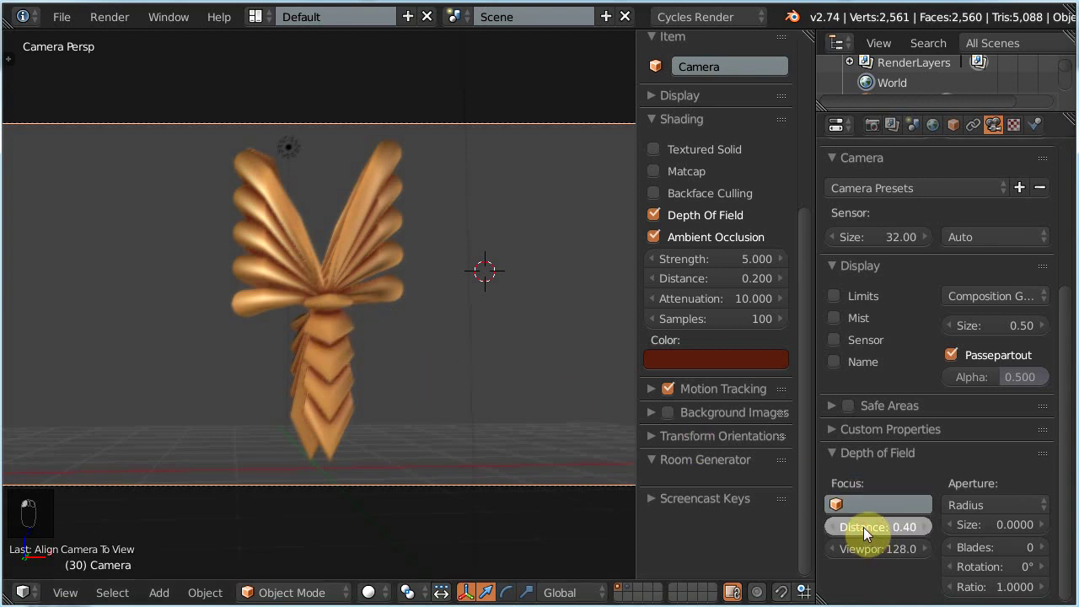
drag(863, 527, 884, 525)
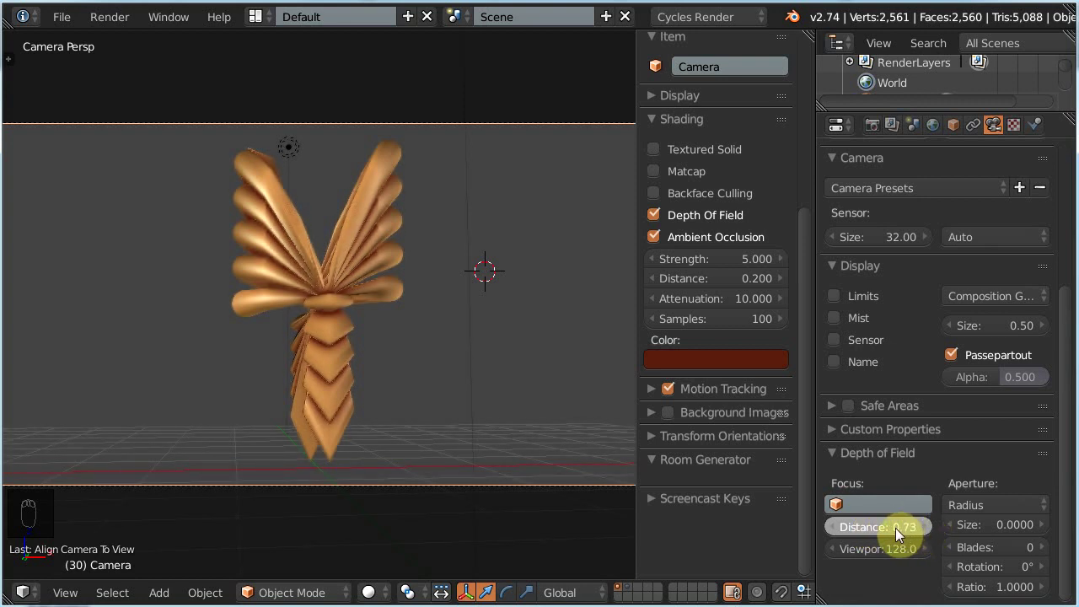
- Lower the camera's focus distance to about 0.45
drag(887, 527, 877, 528)
drag(879, 528, 872, 528)
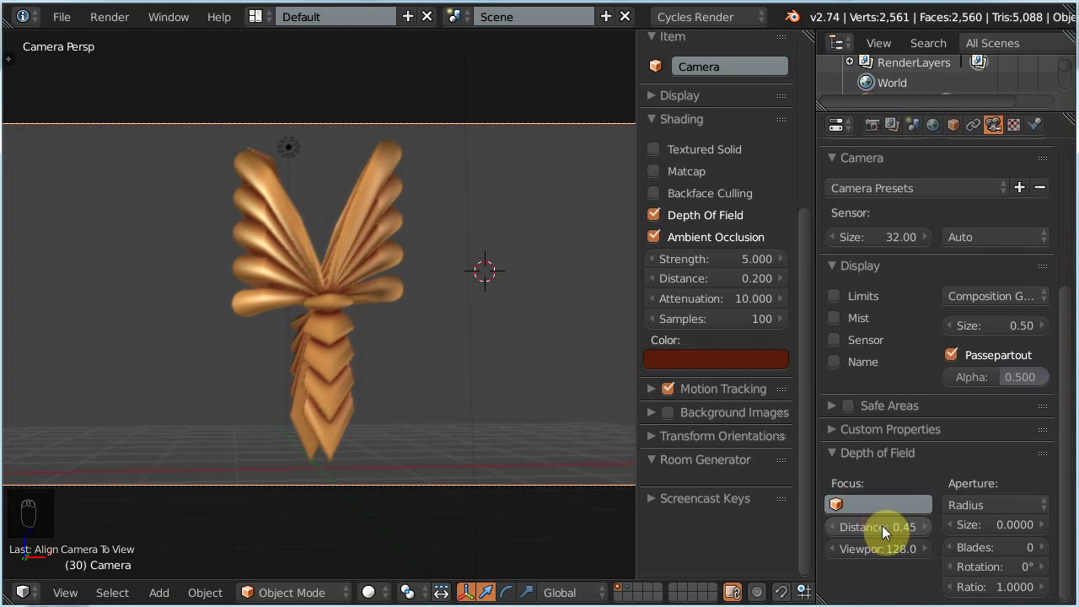
- Sample the camera's focus distance from the tip of the model's right wing and compare with viewport depth of field off and on
key(e)
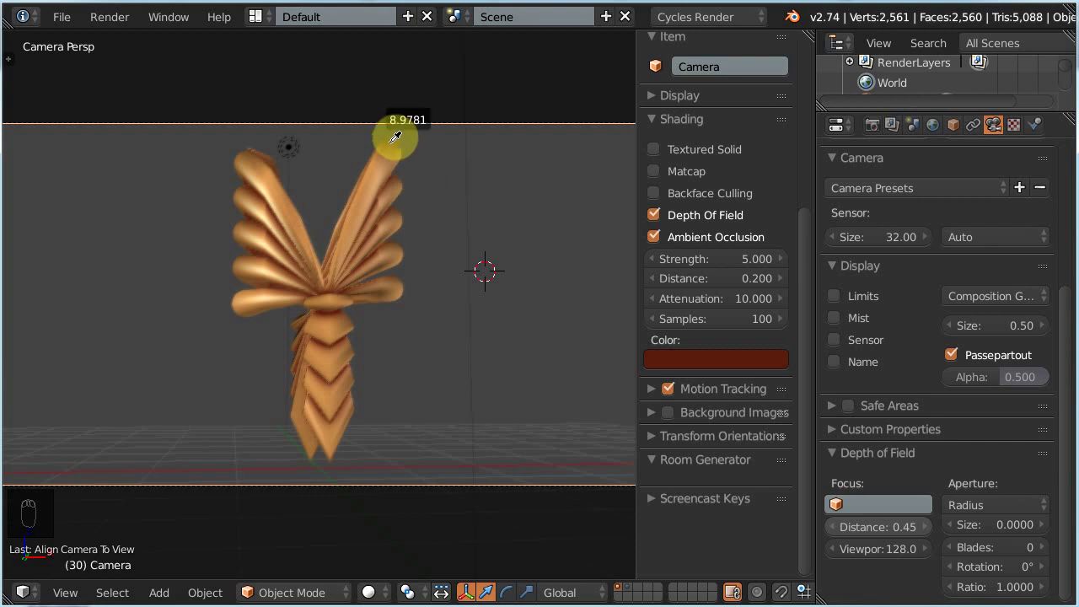
click(395, 136)
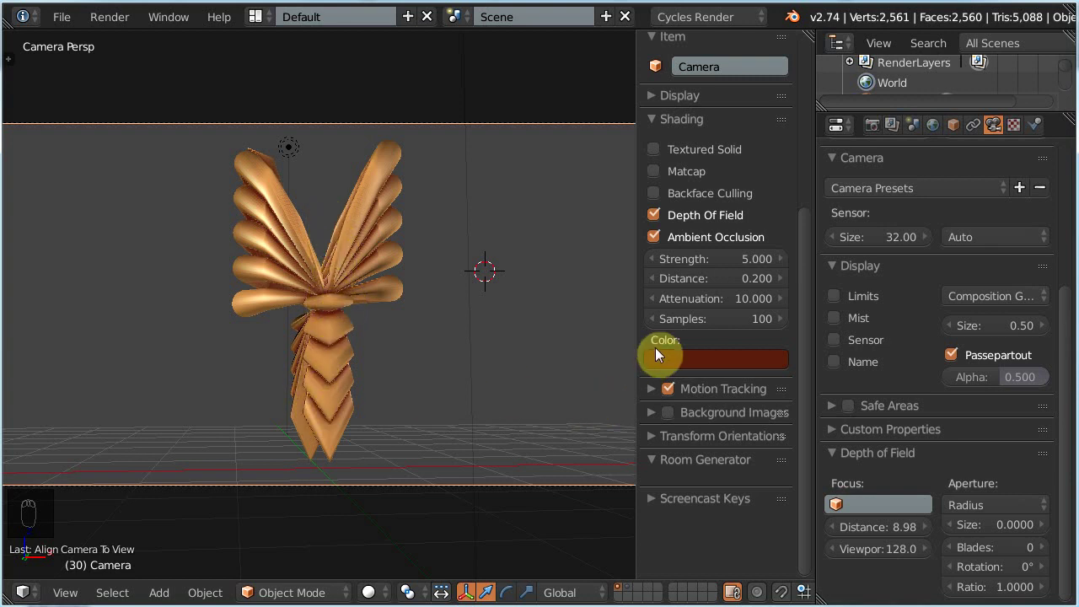
click(653, 215)
click(653, 214)
- Rotate the winged model about the global X axis by more than 10 degrees
right_click(331, 296)
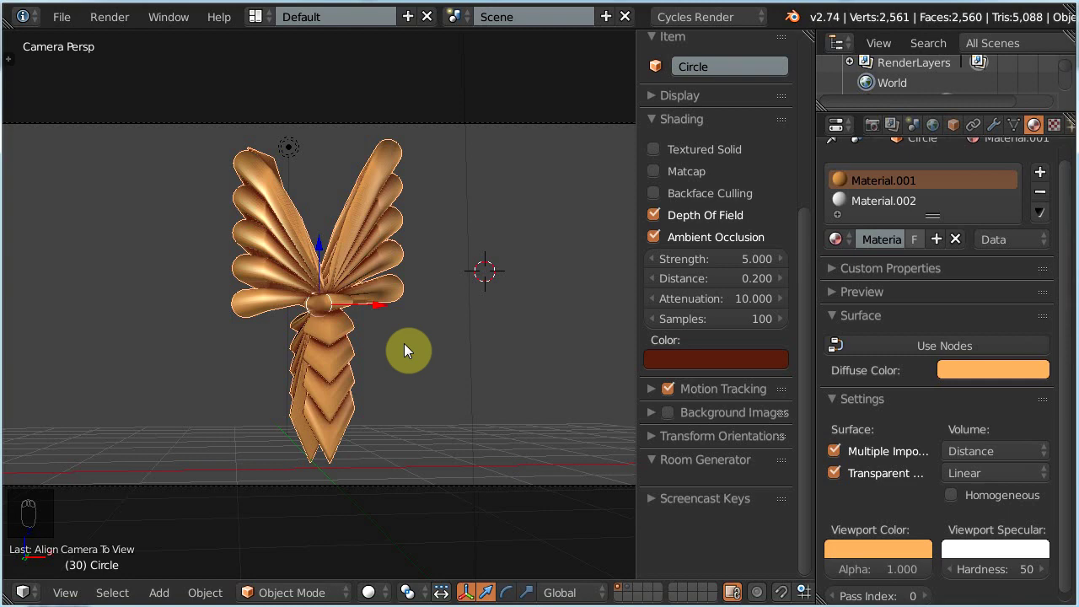
key(r)
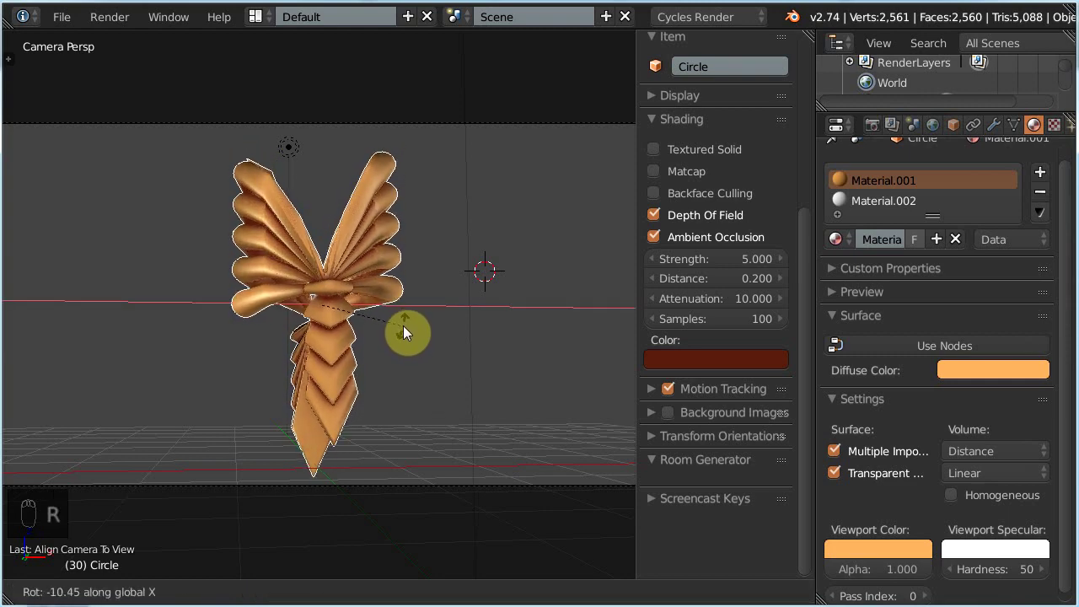
click(404, 320)
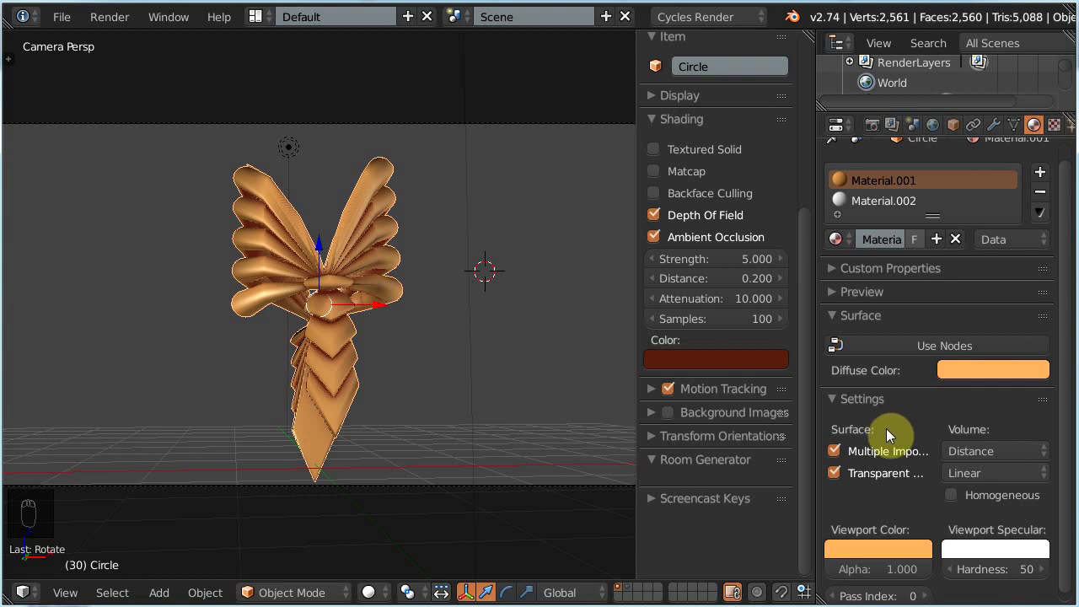
- Select the camera again and set its depth of field focus distance to 0.4
right_click(461, 124)
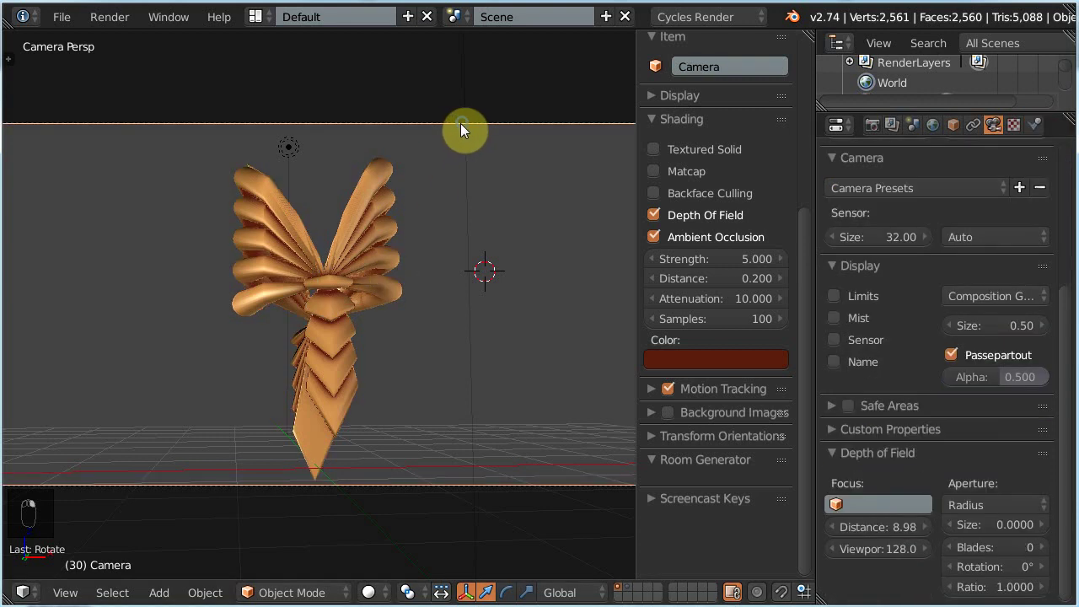
click(895, 527)
key(BackSpace)
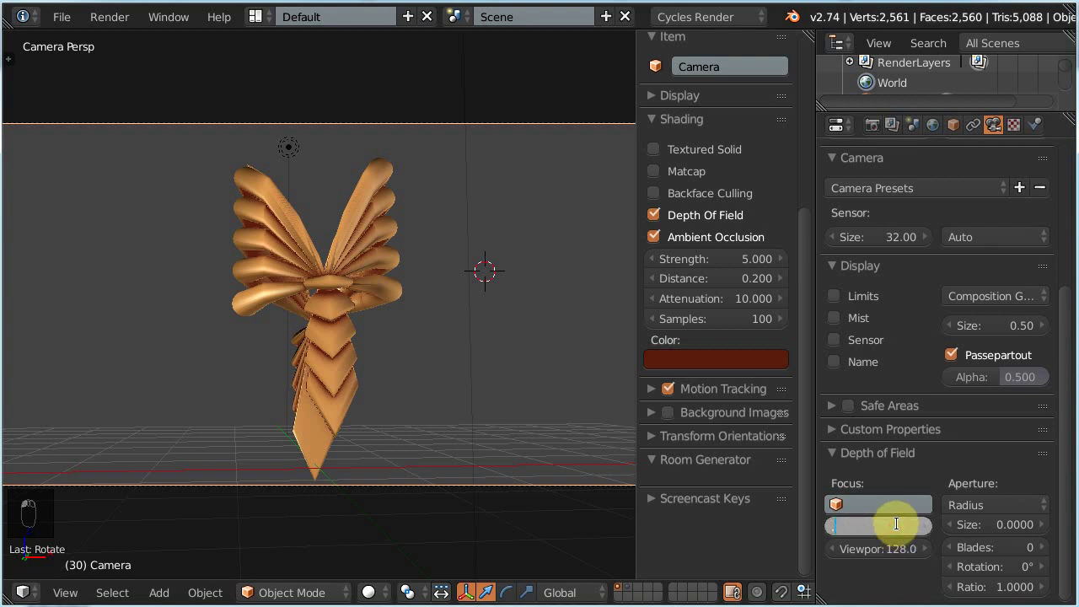
text(0.4)
key(Return)
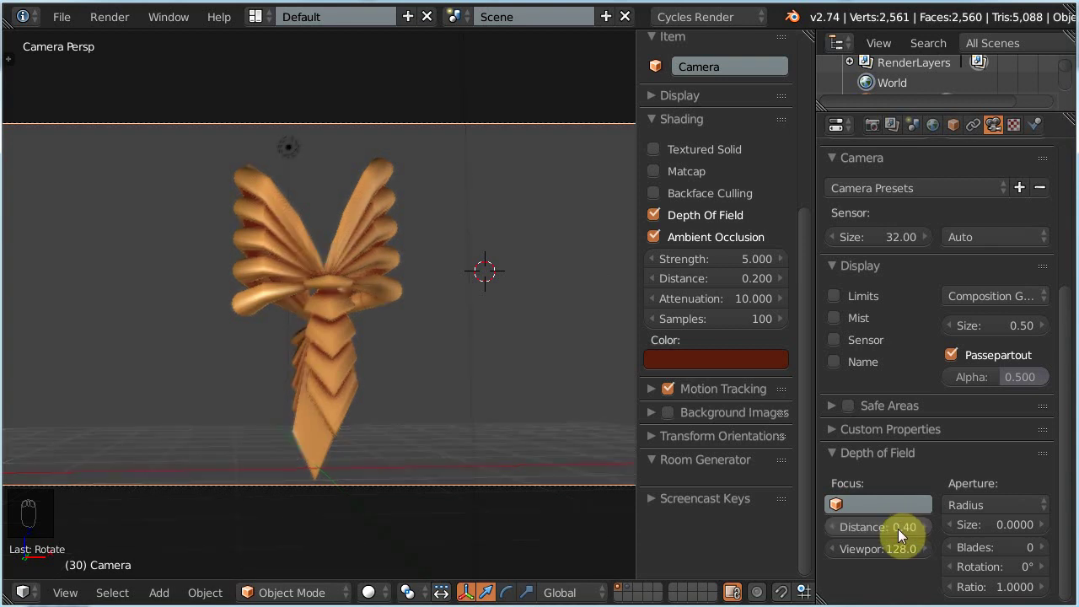
- Scale the winged model up until its wings and tail extend beyond the camera frame
right_click(334, 320)
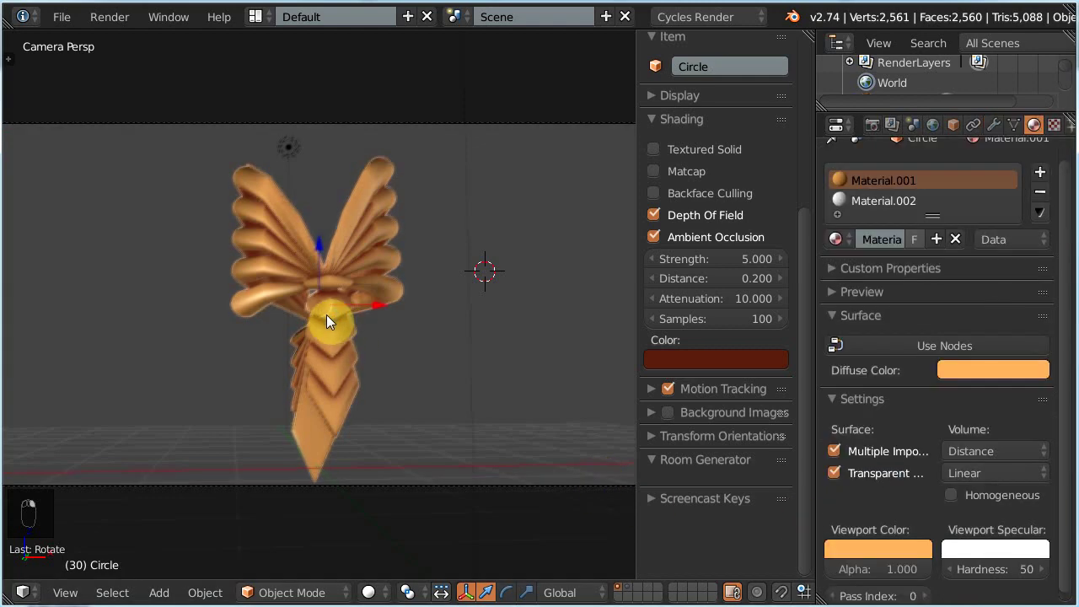
key(s)
click(368, 360)
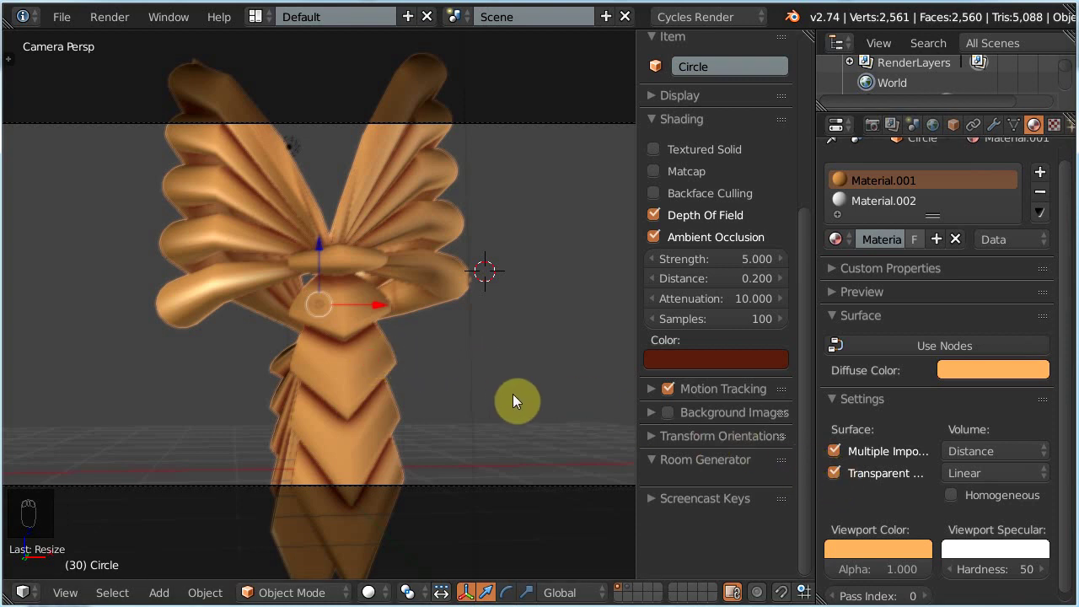
- Select the camera and toggle viewport depth of field off and on to compare the enlarged model
right_click(515, 487)
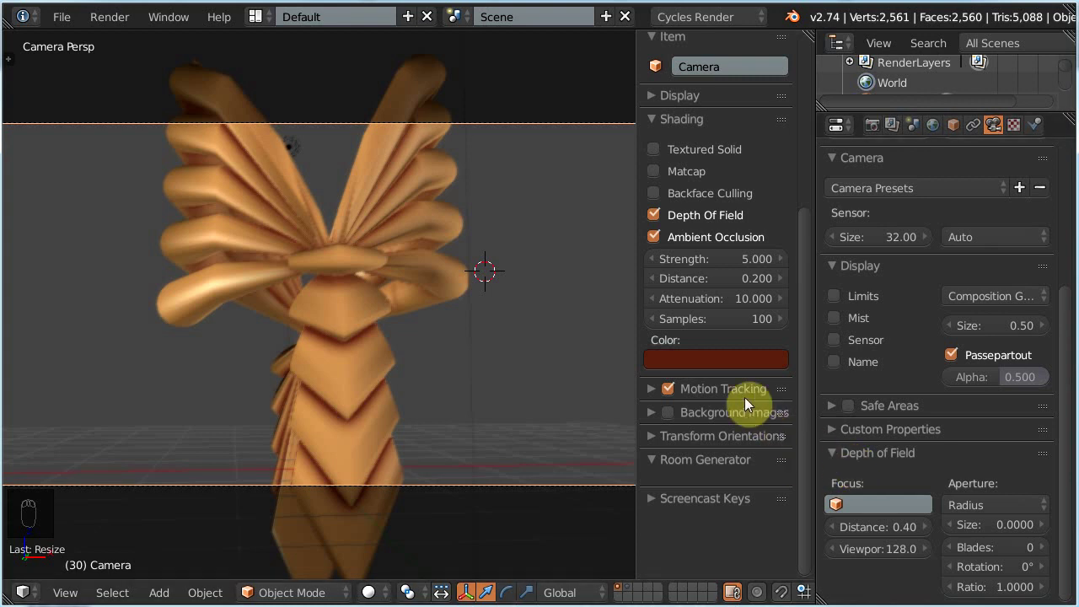
click(654, 215)
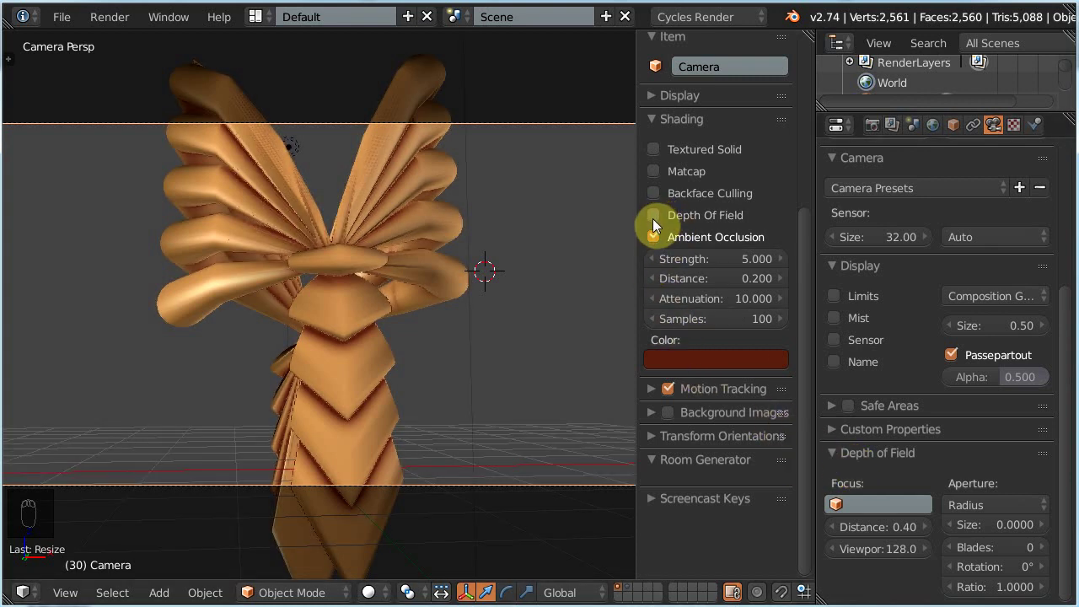
click(654, 214)
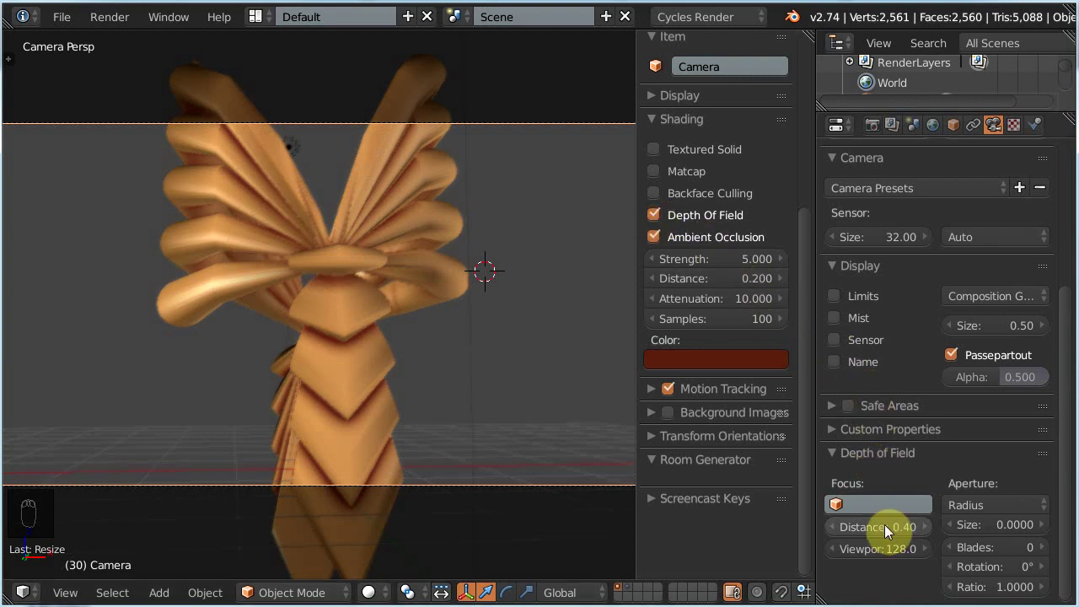
- Sample the focus distance from the enlarged model's right wing tip and check the result with depth of field off and on
key(e)
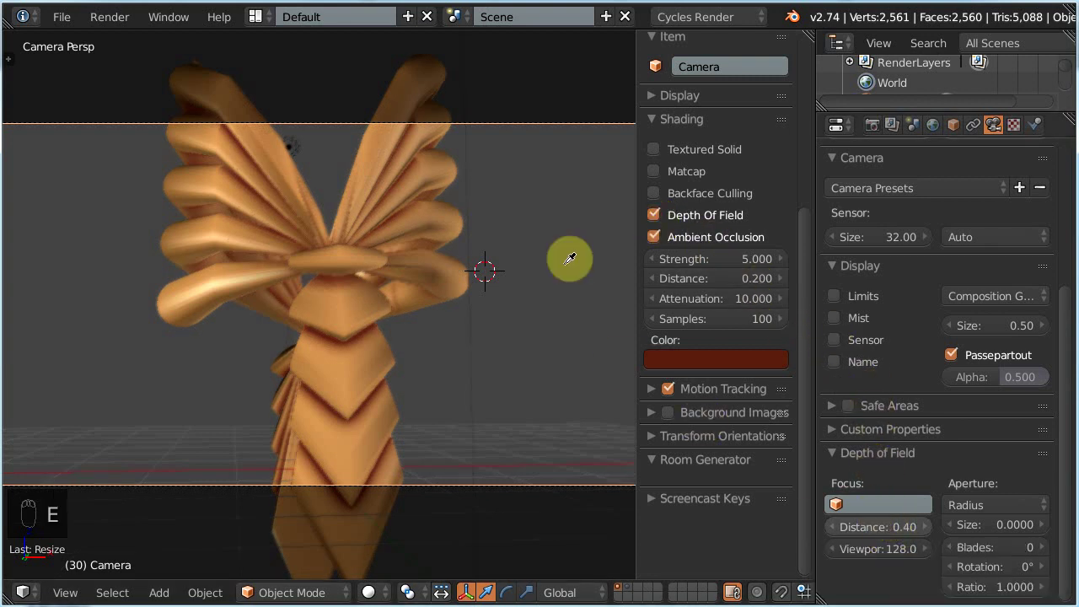
click(427, 57)
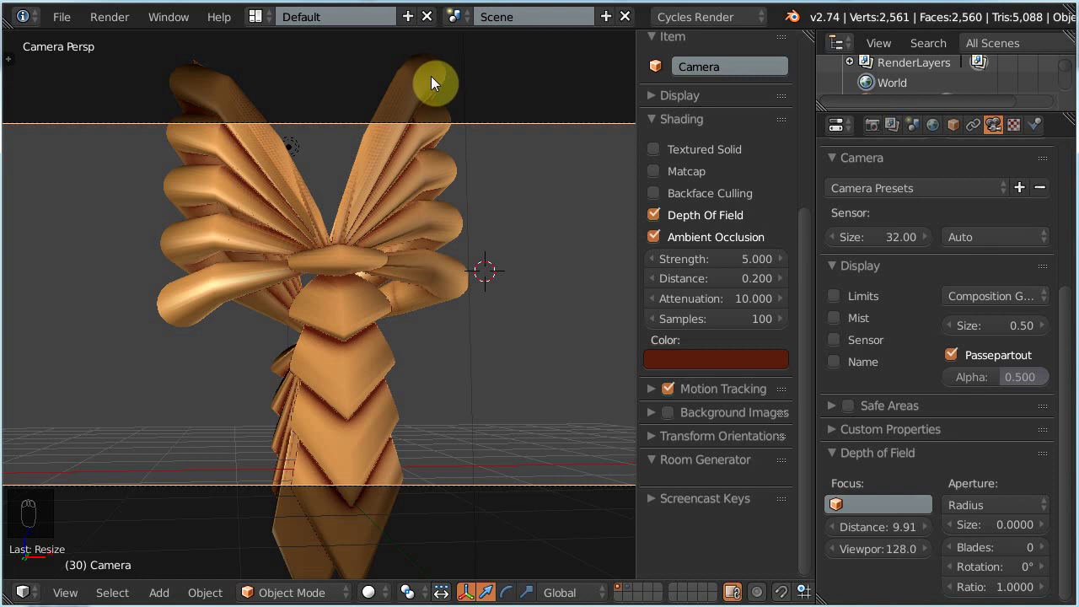
click(654, 215)
click(655, 215)
click(655, 215)
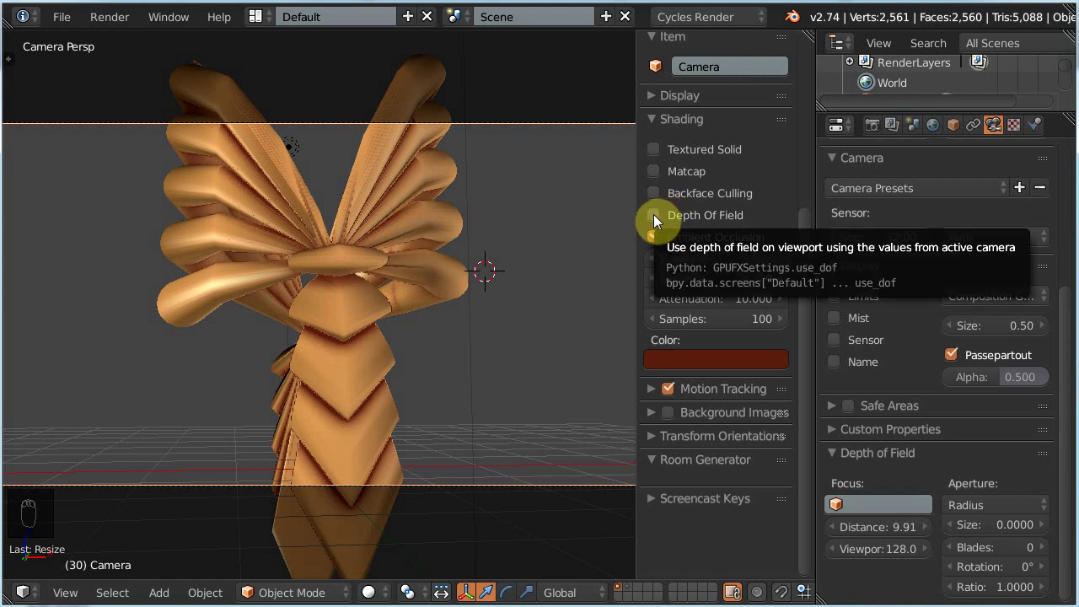
click(654, 215)
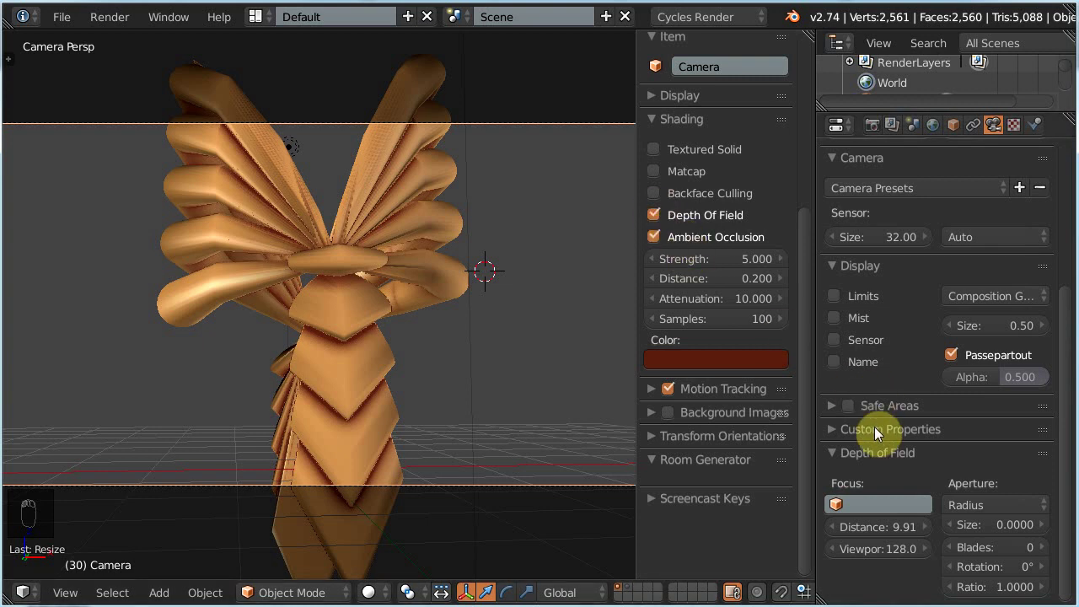
- Set the camera's viewport F-stop to 5 and compare the blur with viewport depth of field off and on
click(885, 548)
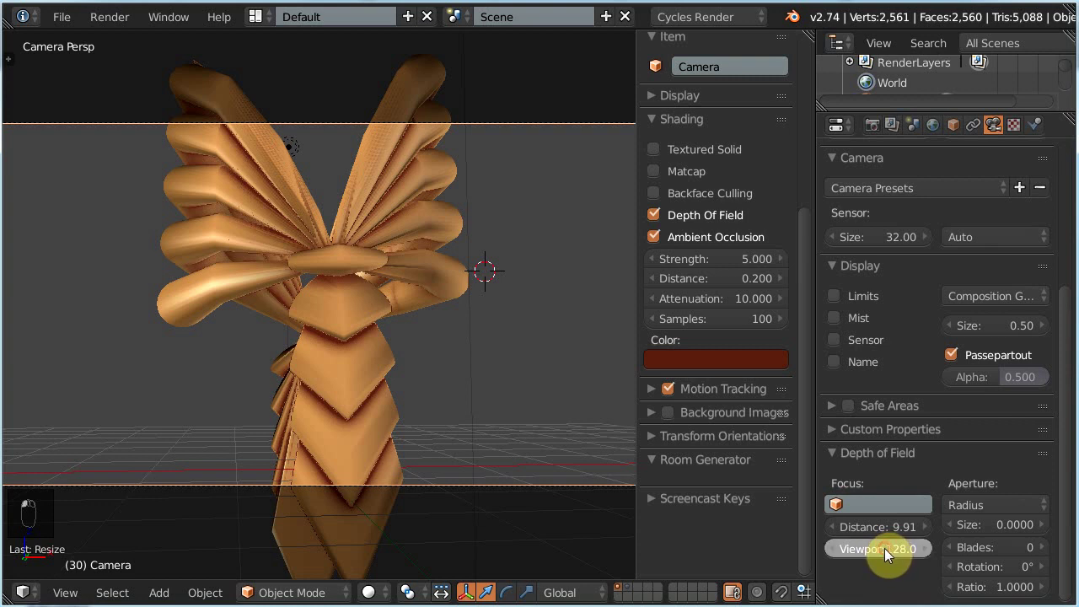
text(5)
key(Return)
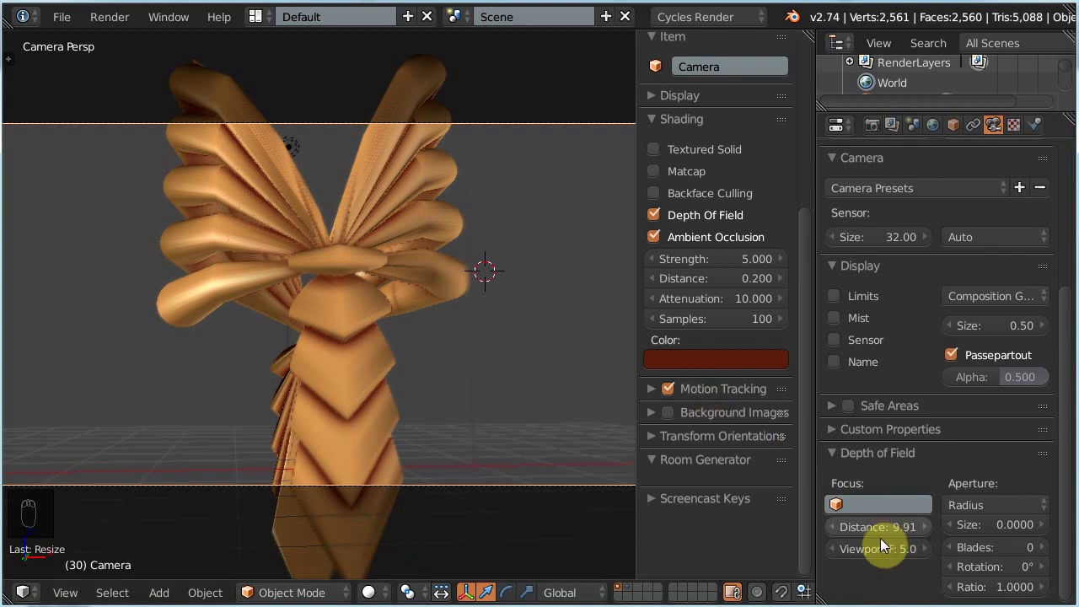
click(654, 214)
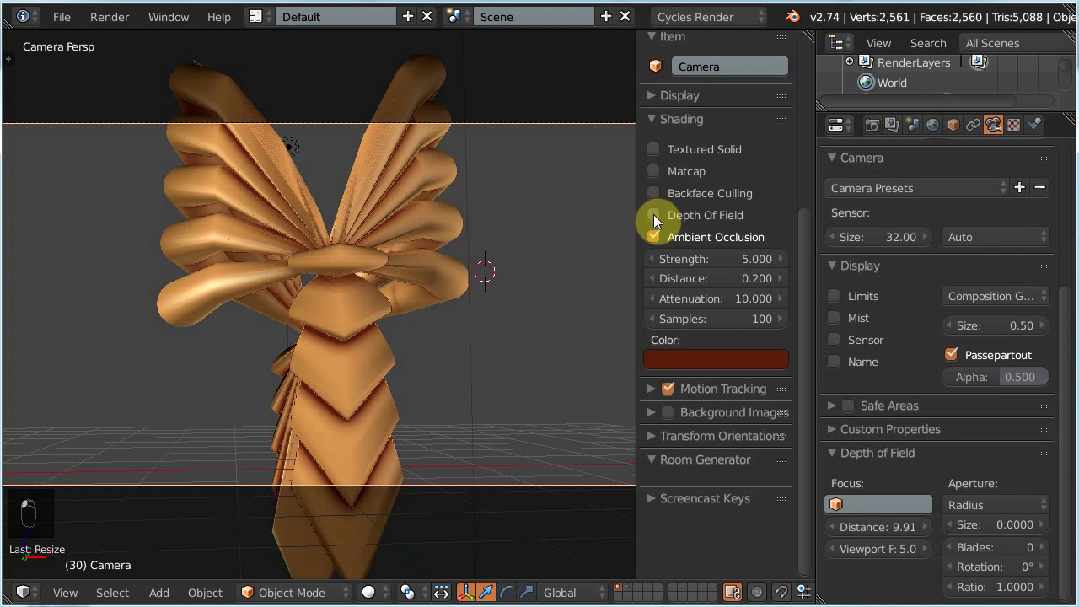
click(654, 215)
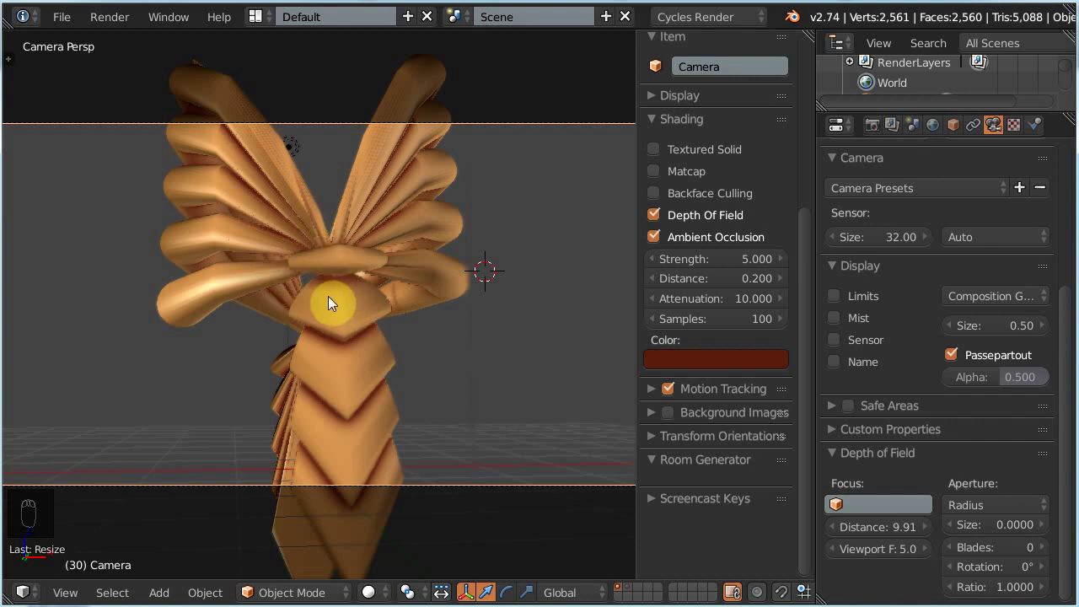
- Use DOF Distance (Pick) to focus the camera on the left wing's tip, and compare with viewport depth of field off and on
key(w)
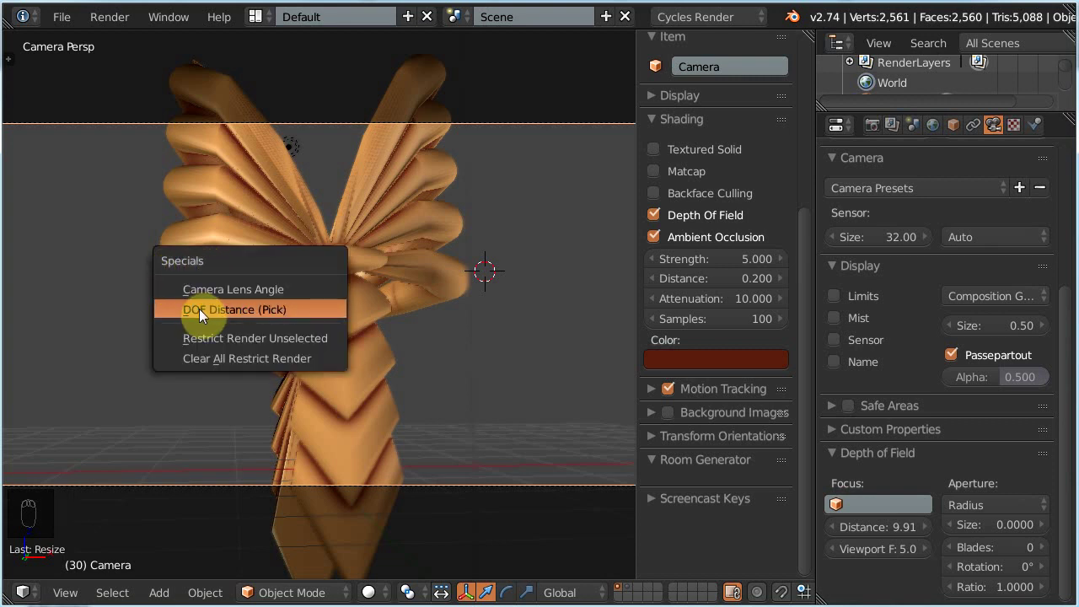
key(w)
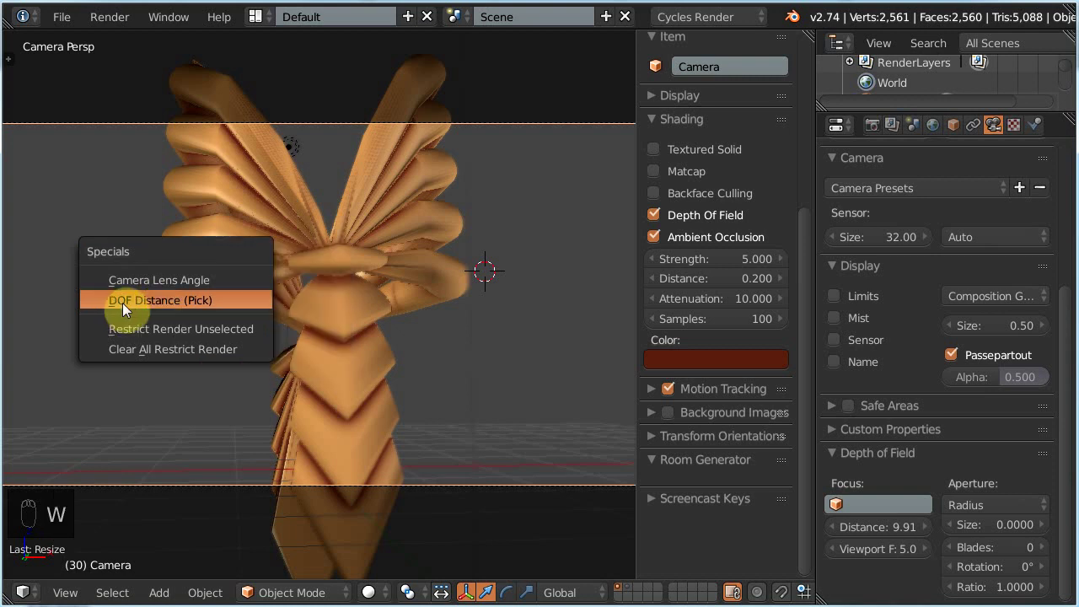
click(173, 301)
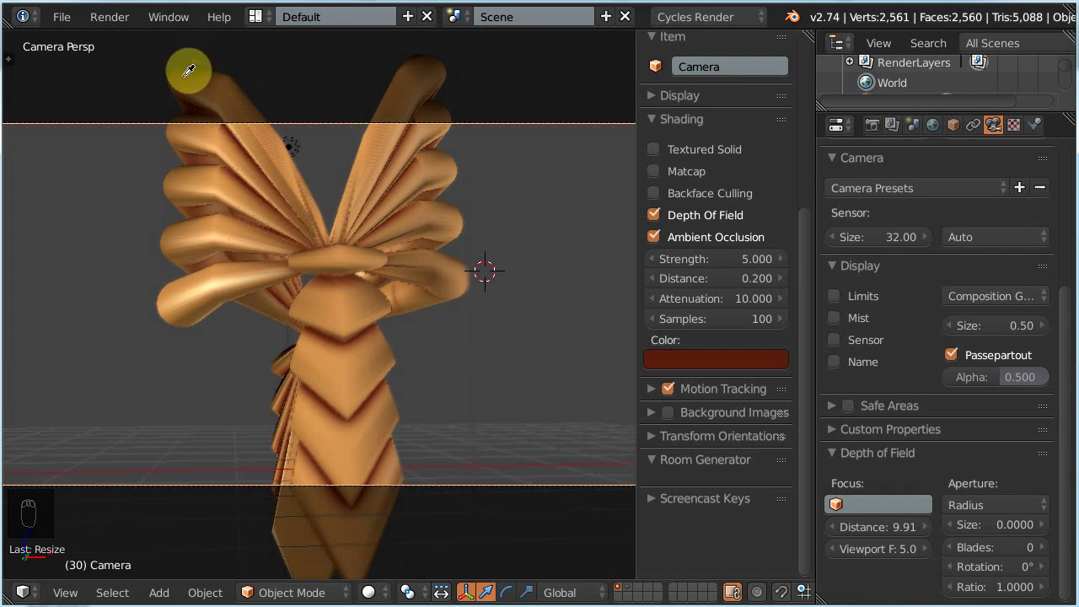
mouse_move(188, 67)
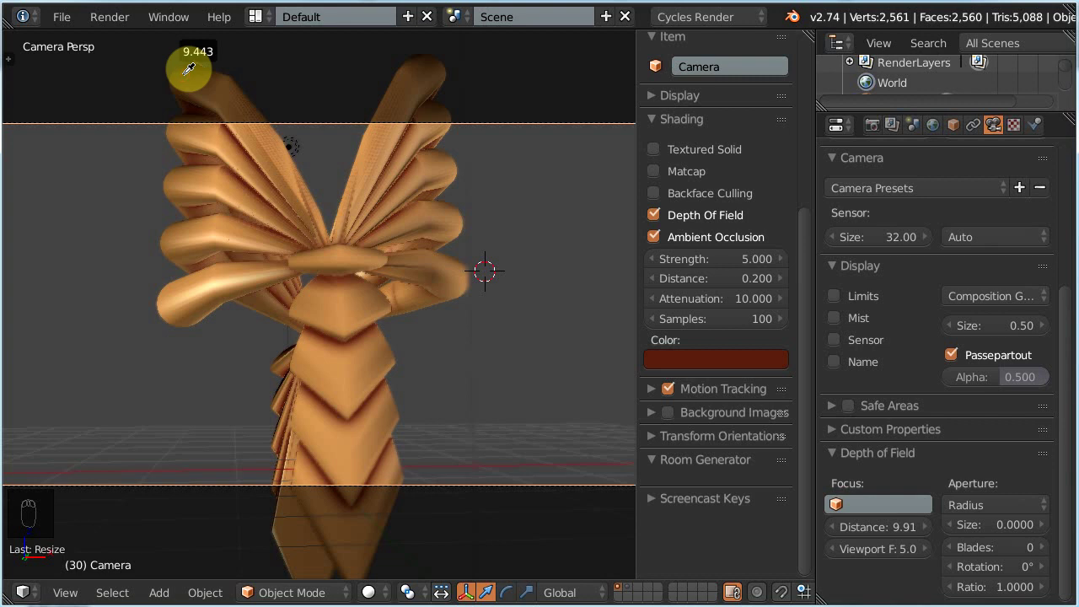
click(184, 74)
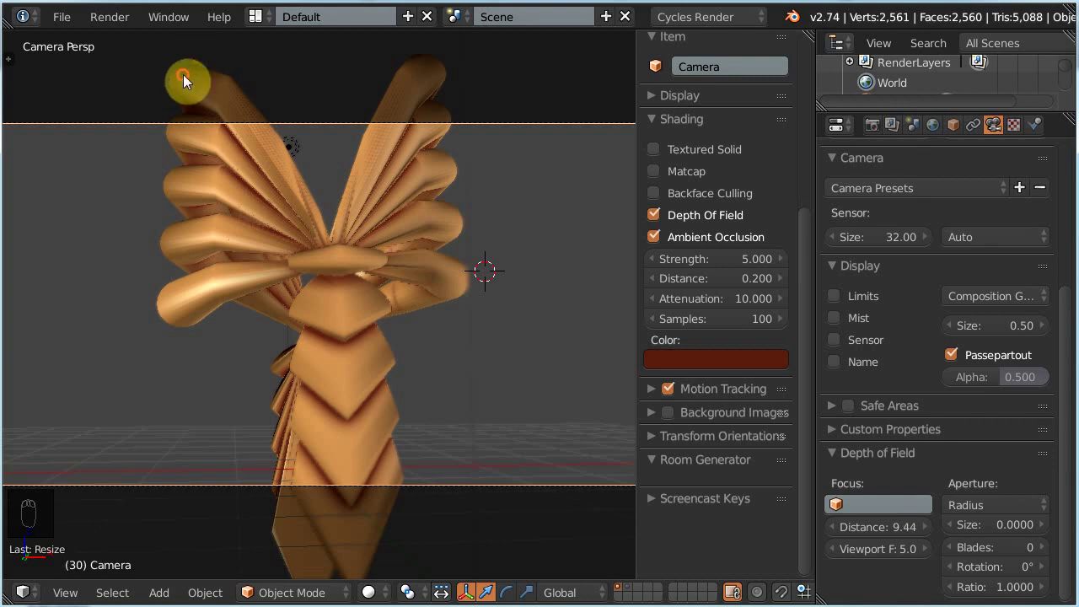
click(653, 215)
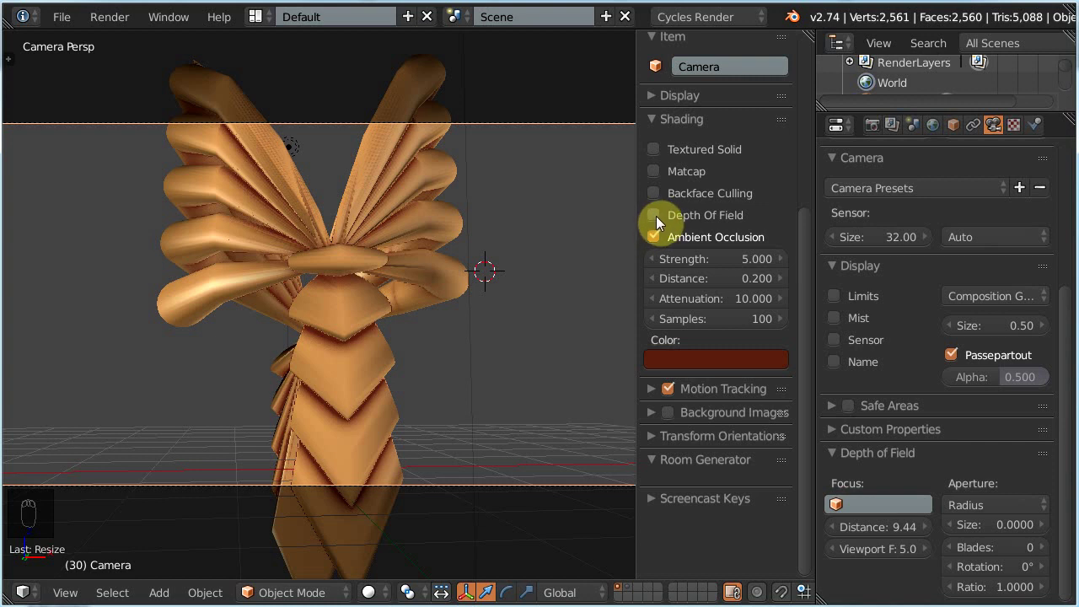
click(654, 217)
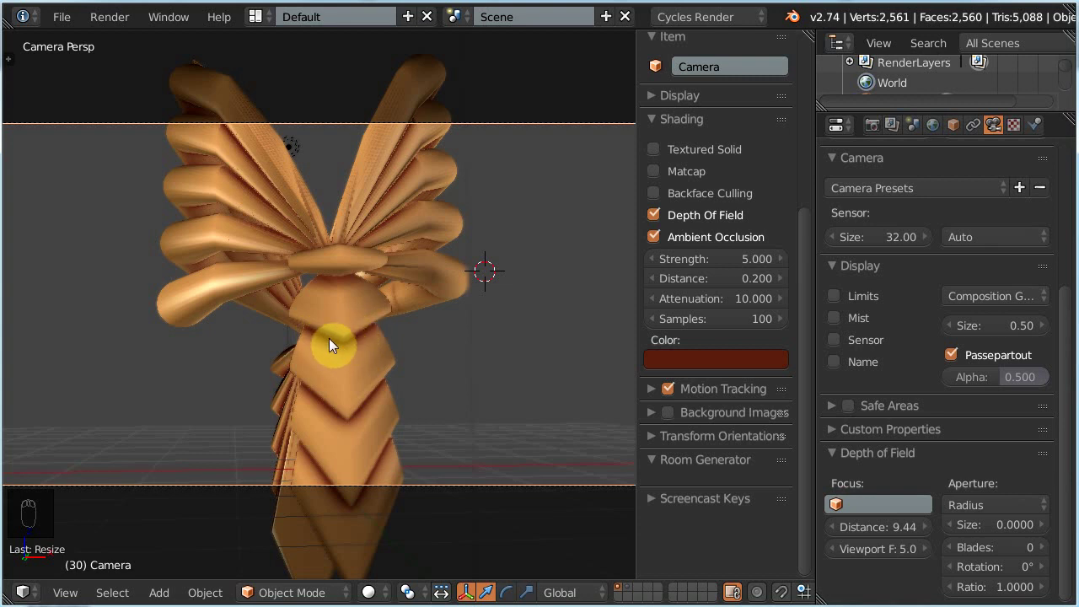
click(655, 216)
click(655, 215)
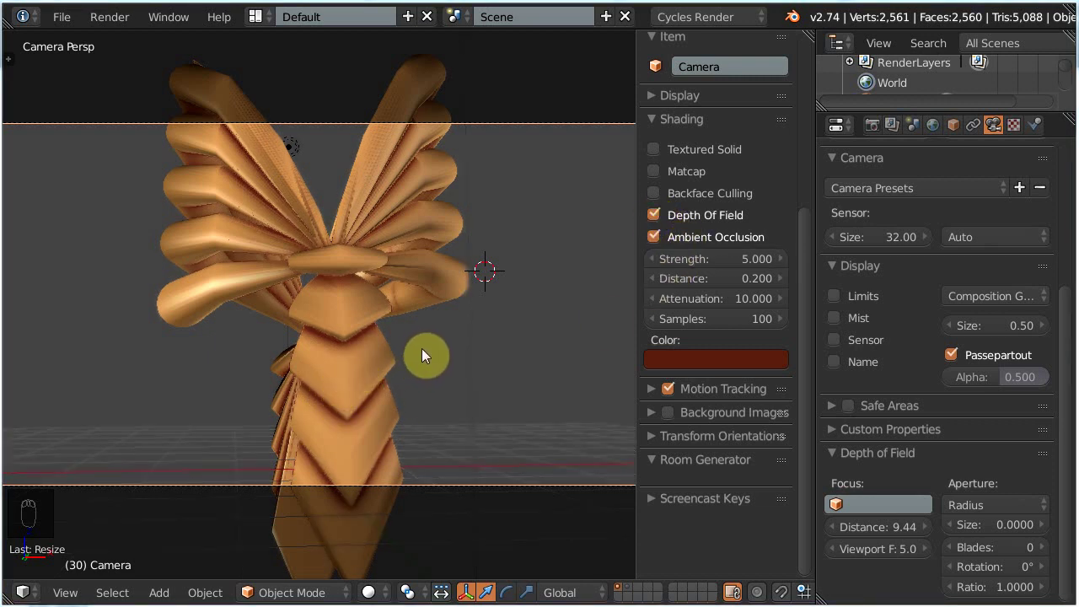
- Widen the properties area and enable the camera's Safe Areas, looking through their presets without choosing one
drag(814, 556, 784, 559)
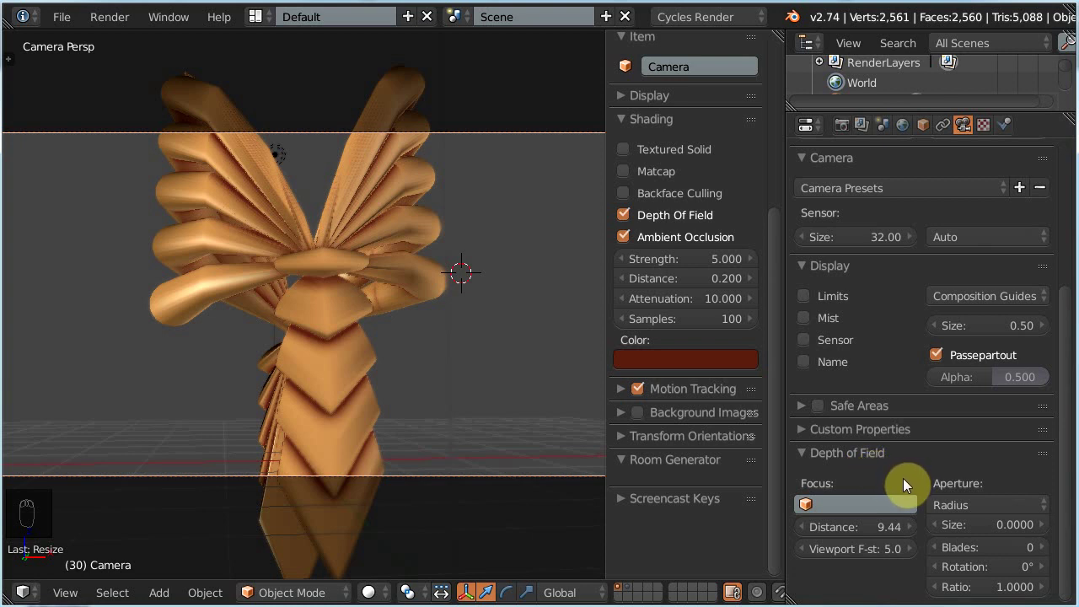
click(800, 406)
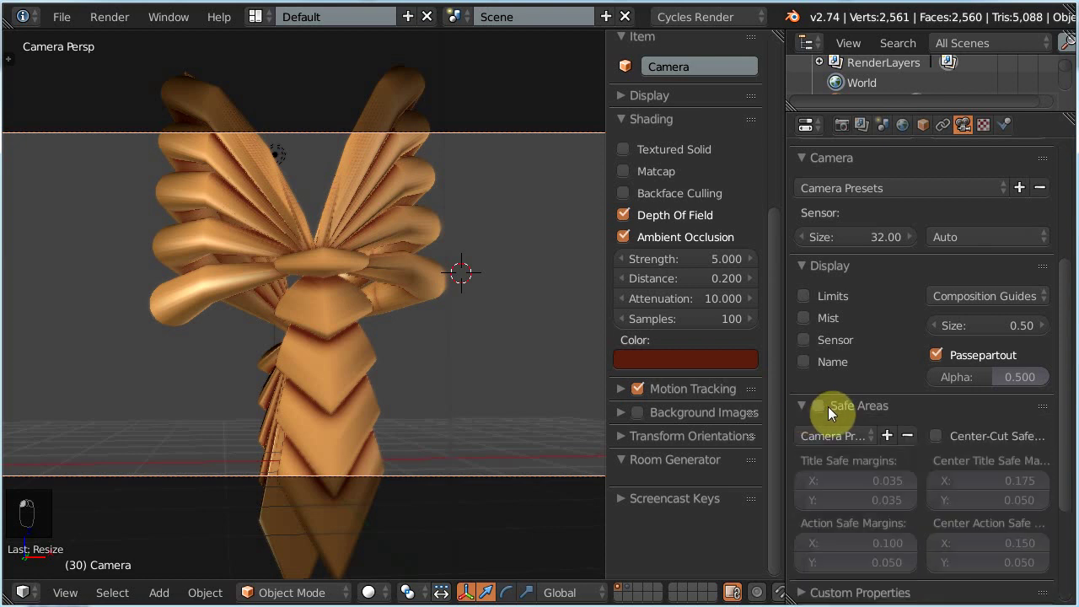
drag(785, 413, 742, 412)
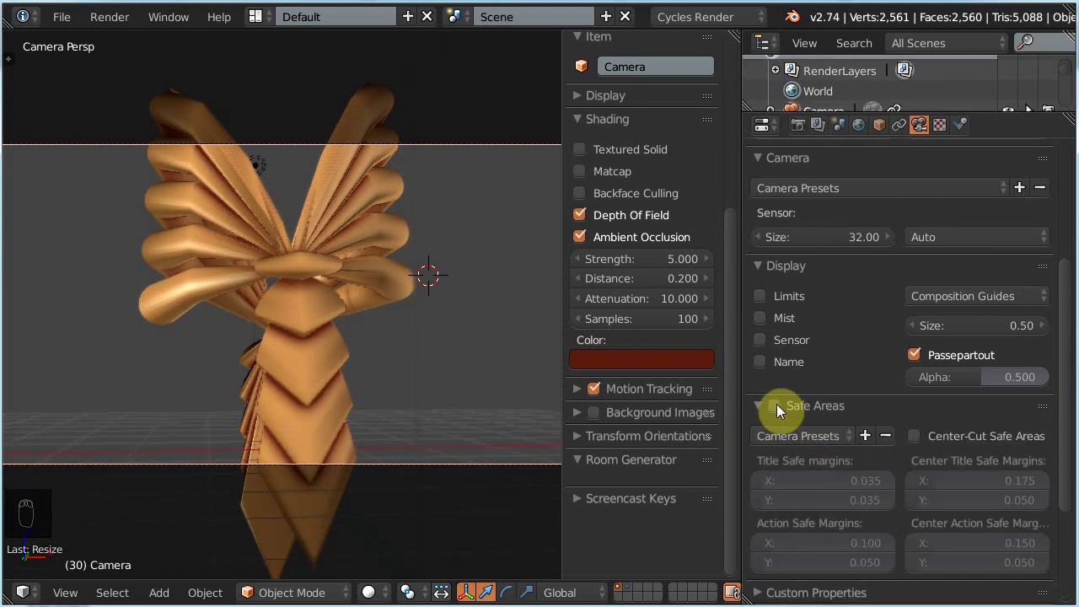
click(774, 406)
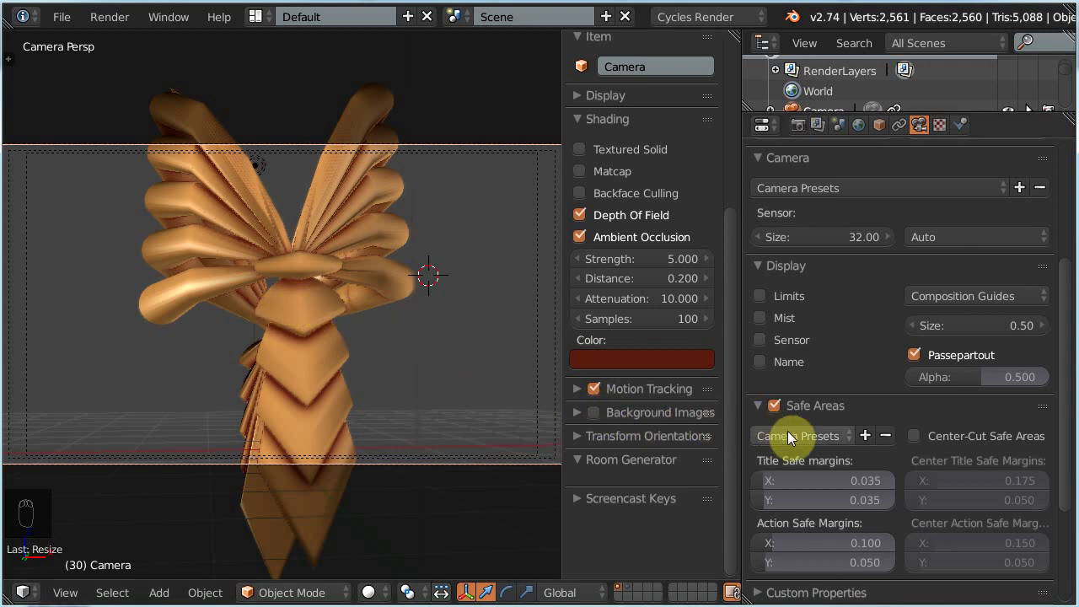
click(829, 437)
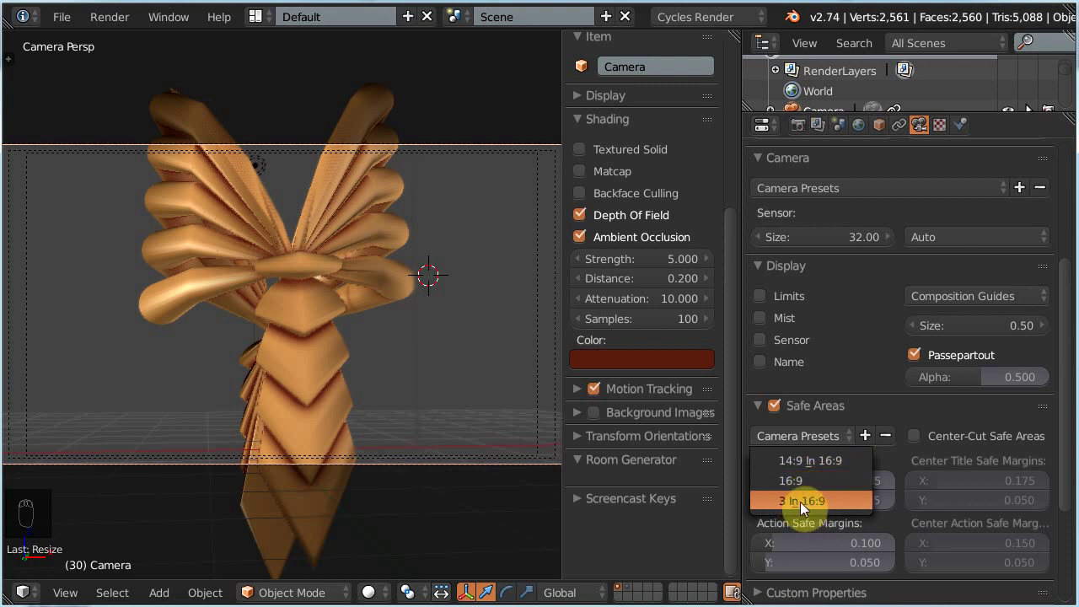
click(823, 437)
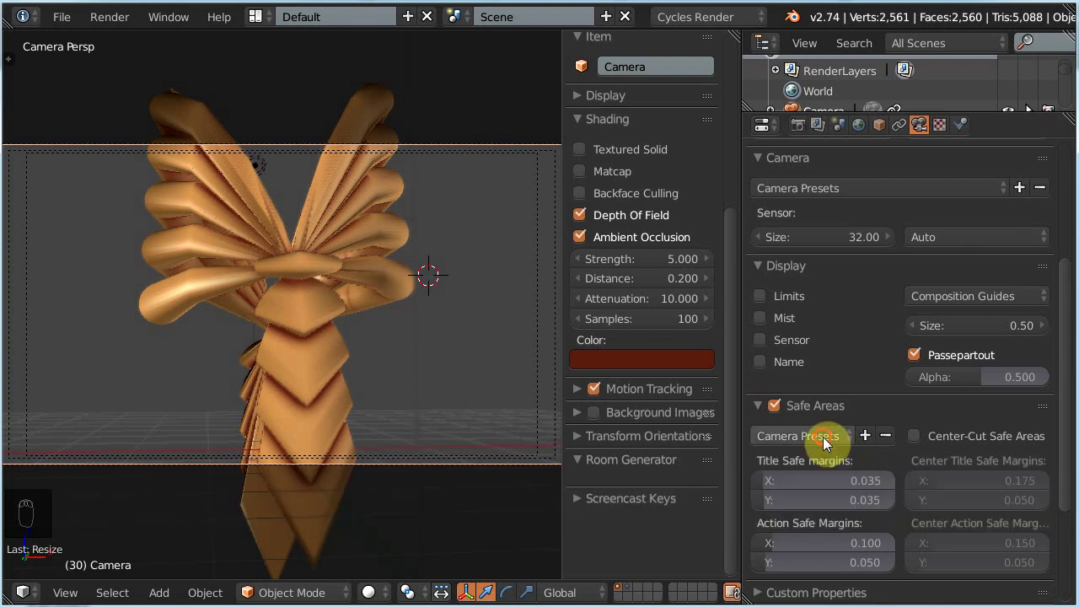